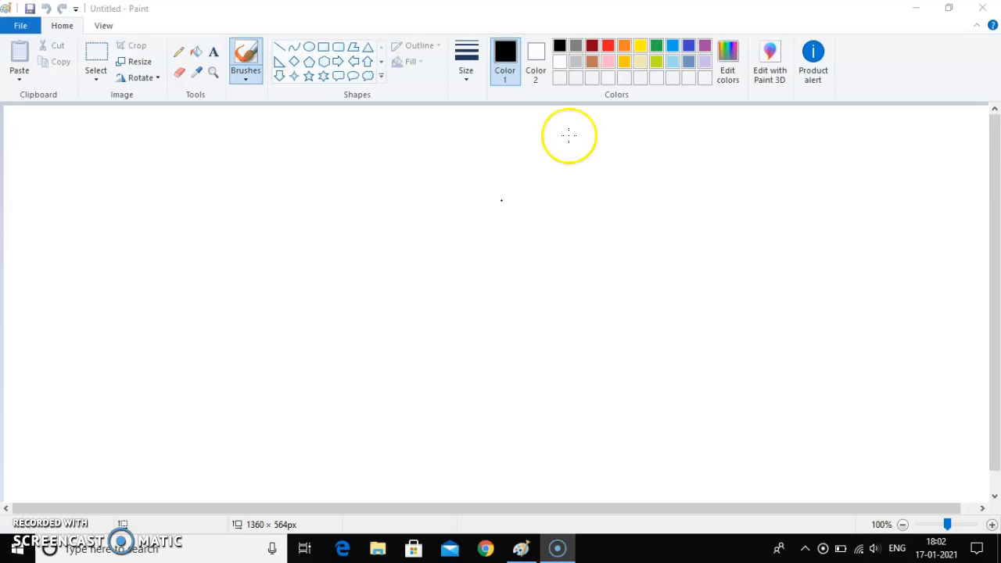
Draw a black circle outline of about 240 × 225 px in the upper middle of the canvas for a face
{"action": "left_click", "coordinate": [309, 48]}
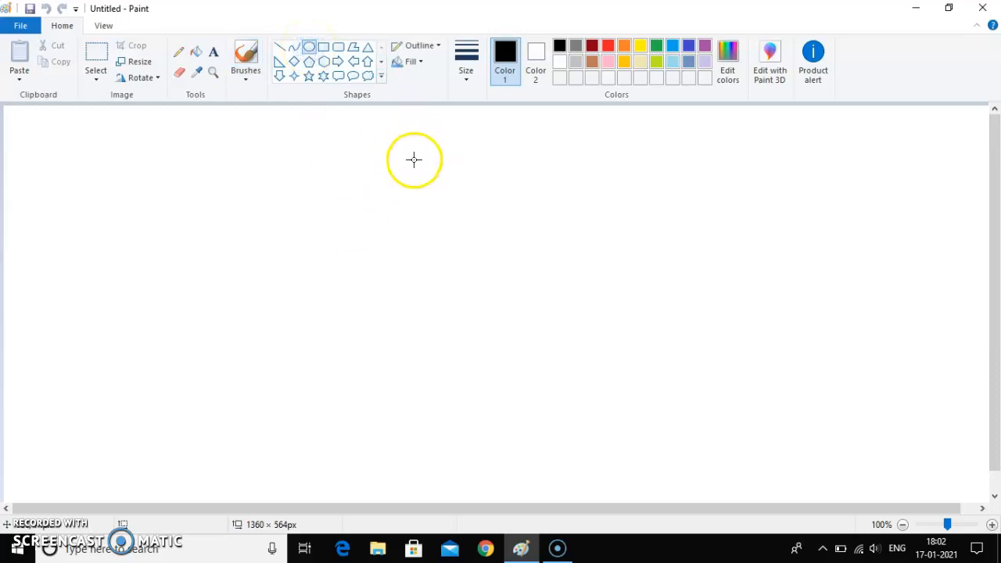
{"action": "left_click", "coordinate": [496, 181]}
{"action": "left_click_drag", "start_coordinate": [496, 181], "coordinate": [670, 345]}
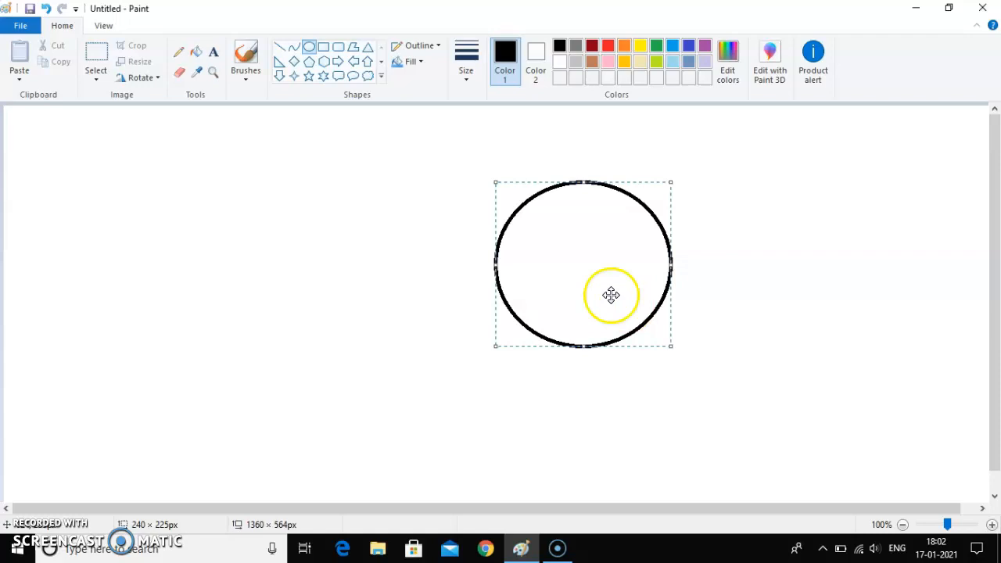
{"action": "left_click", "coordinate": [794, 277]}
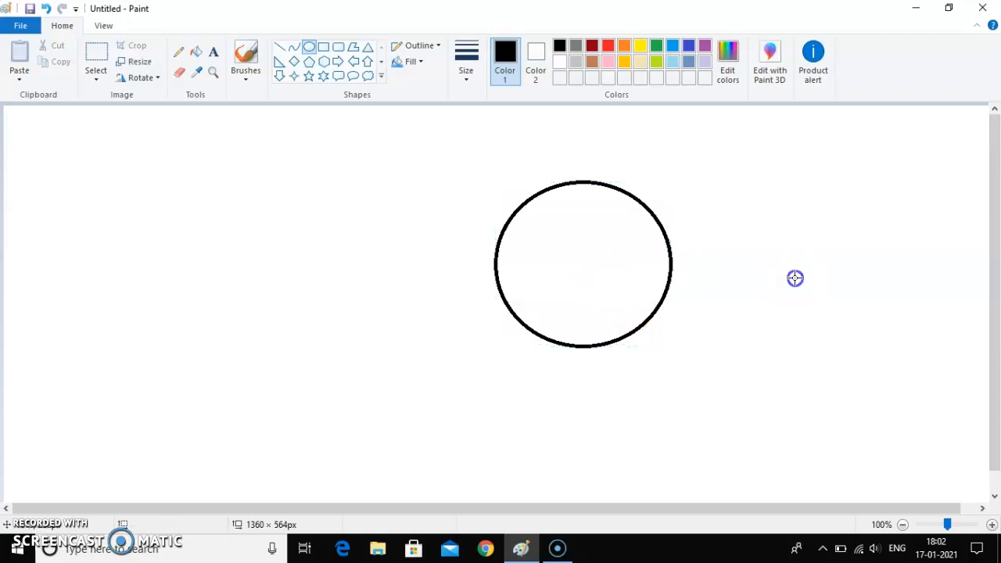
Draw two small oval eyes, about 19 × 18 px and 23 × 19 px, side by side in the upper part of the face
{"action": "left_click", "coordinate": [534, 214]}
{"action": "left_click_drag", "start_coordinate": [534, 214], "coordinate": [548, 228]}
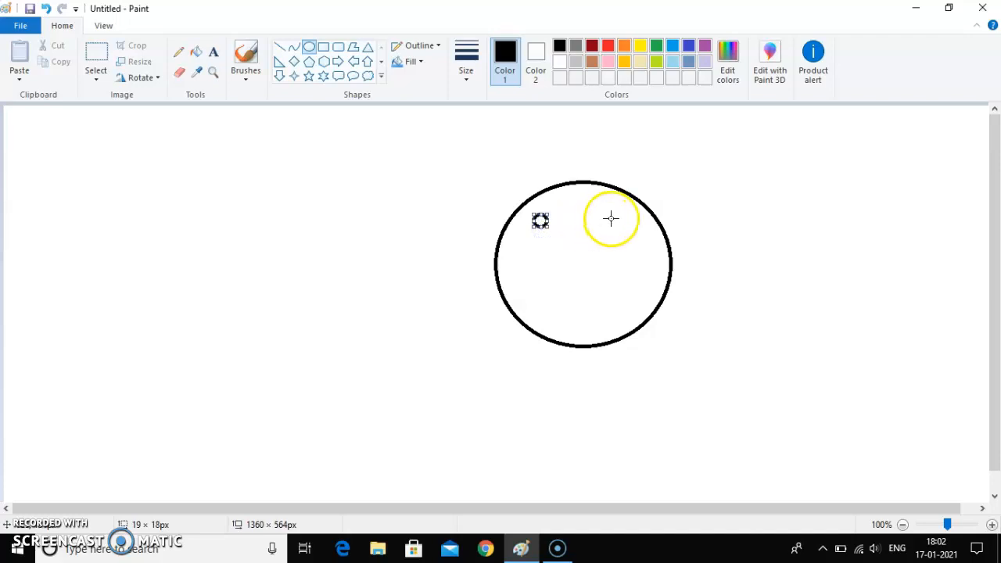
{"action": "left_click_drag", "start_coordinate": [611, 217], "coordinate": [628, 229]}
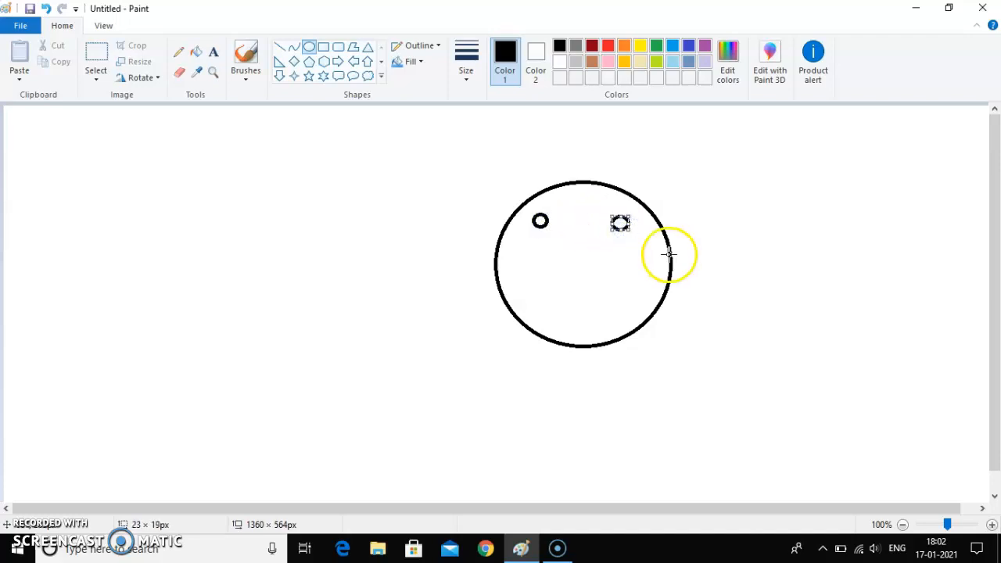
{"action": "left_click", "coordinate": [750, 255]}
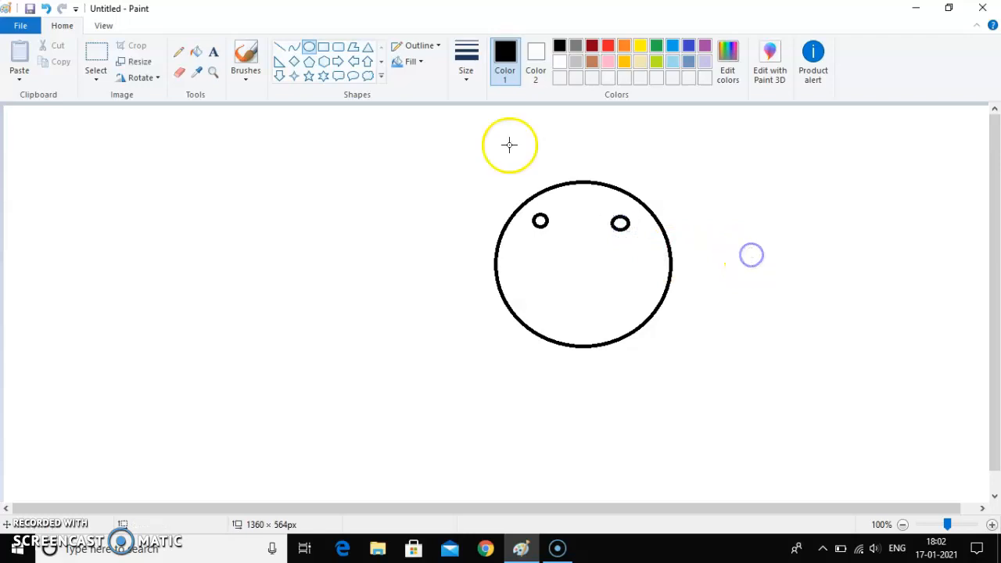
Draw a smiling mouth in the lower half of the face with the Curve tool, bowed downward at its middle
{"action": "left_click", "coordinate": [296, 48]}
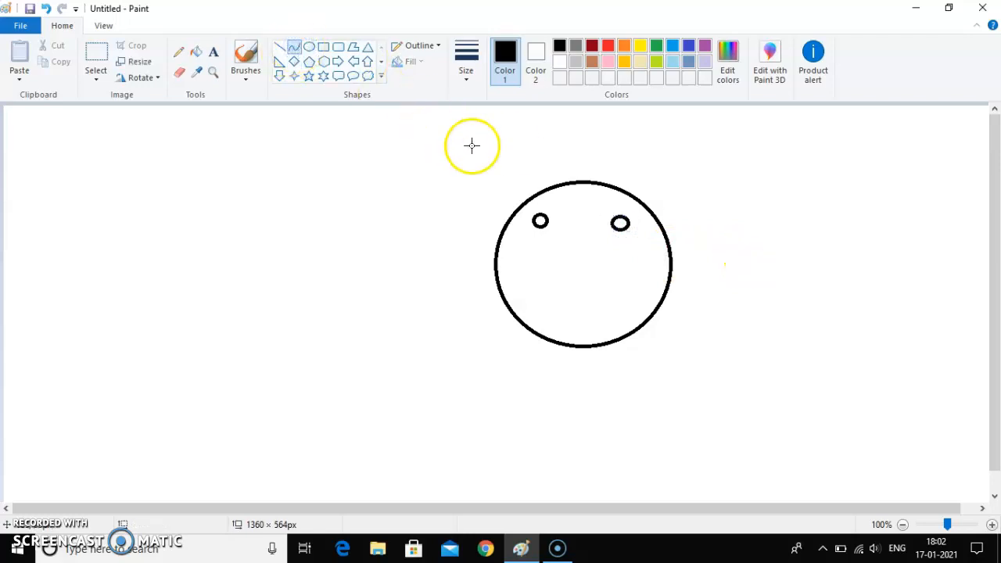
{"action": "left_click_drag", "start_coordinate": [545, 279], "coordinate": [589, 308]}
{"action": "left_click", "coordinate": [589, 308]}
{"action": "left_click", "coordinate": [759, 305]}
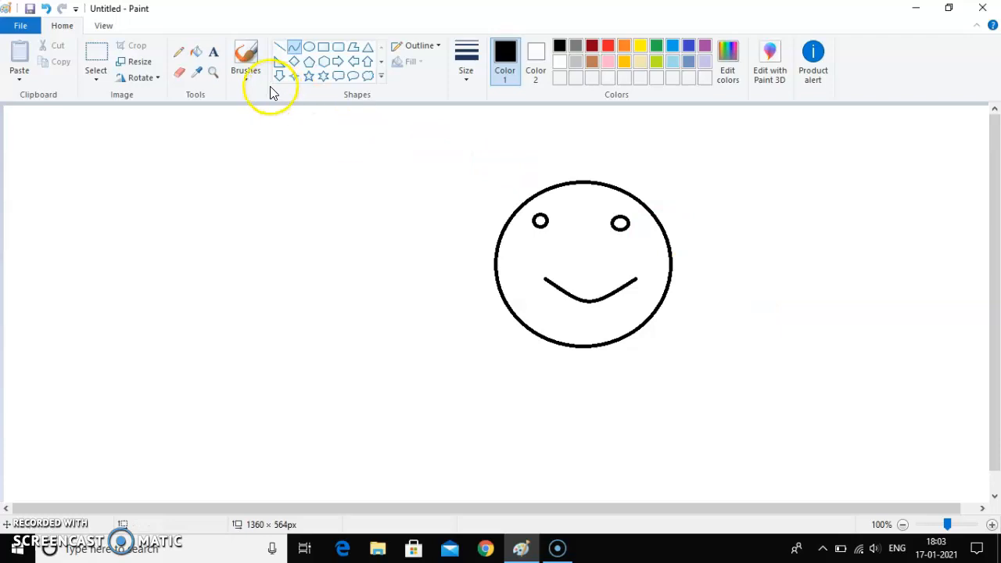
Fill the face with yellow and both eyes with red
{"action": "left_click", "coordinate": [195, 54]}
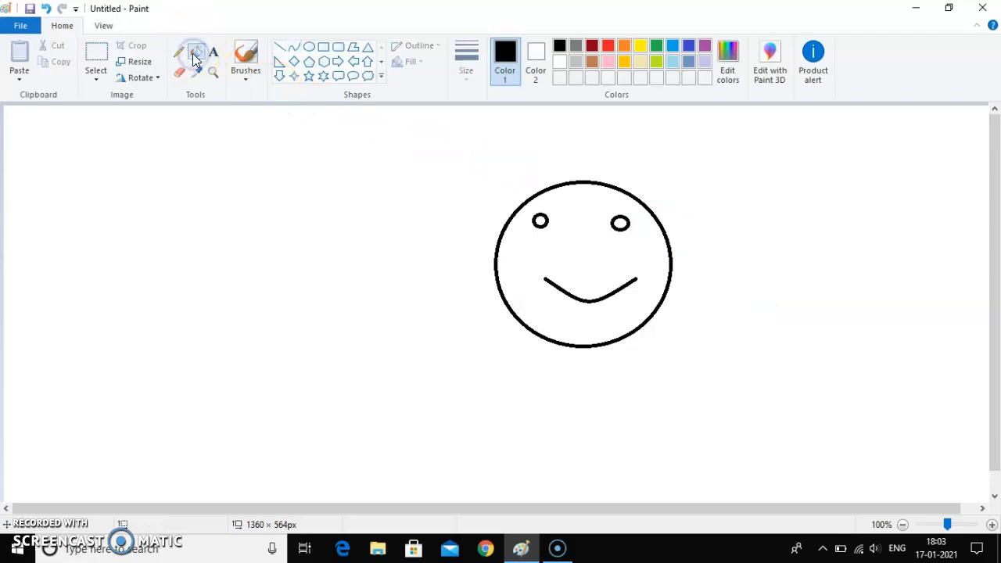
{"action": "left_click", "coordinate": [641, 48]}
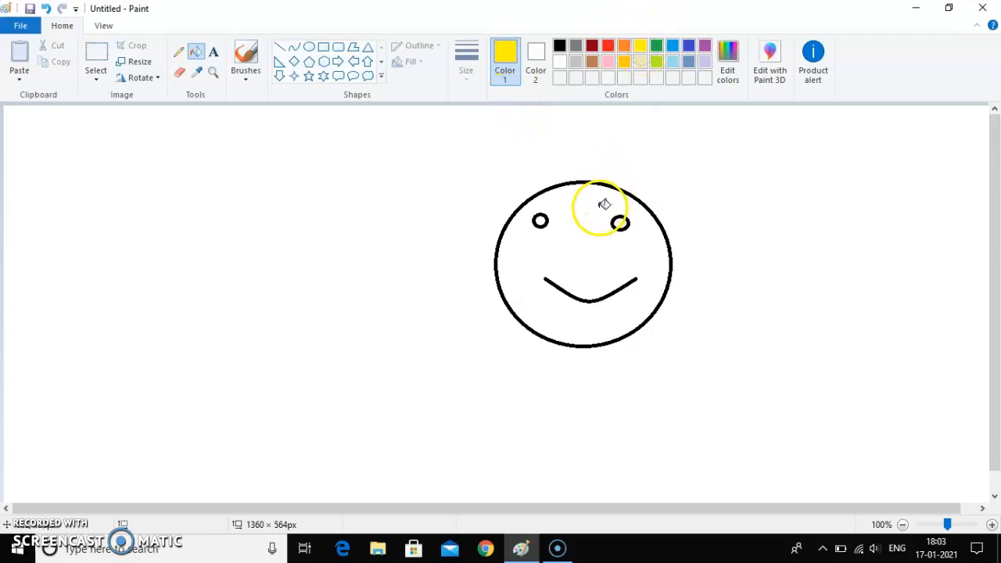
{"action": "left_click", "coordinate": [600, 207]}
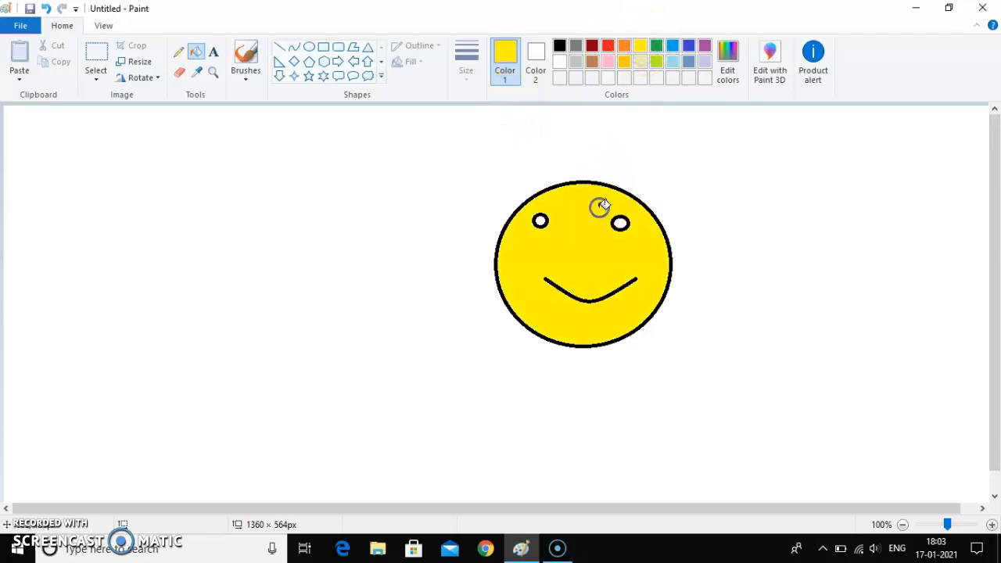
{"action": "left_click", "coordinate": [607, 45]}
{"action": "left_click", "coordinate": [540, 222]}
{"action": "left_click", "coordinate": [619, 225]}
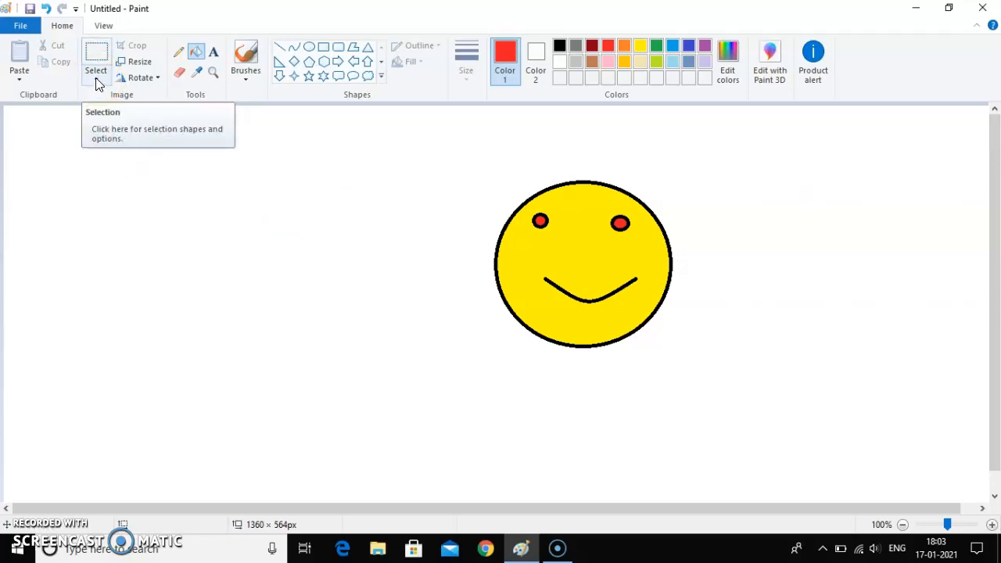
Cut the whole smiley from the canvas with a rectangular selection of about 453 × 275 px around it
{"action": "left_click", "coordinate": [129, 102]}
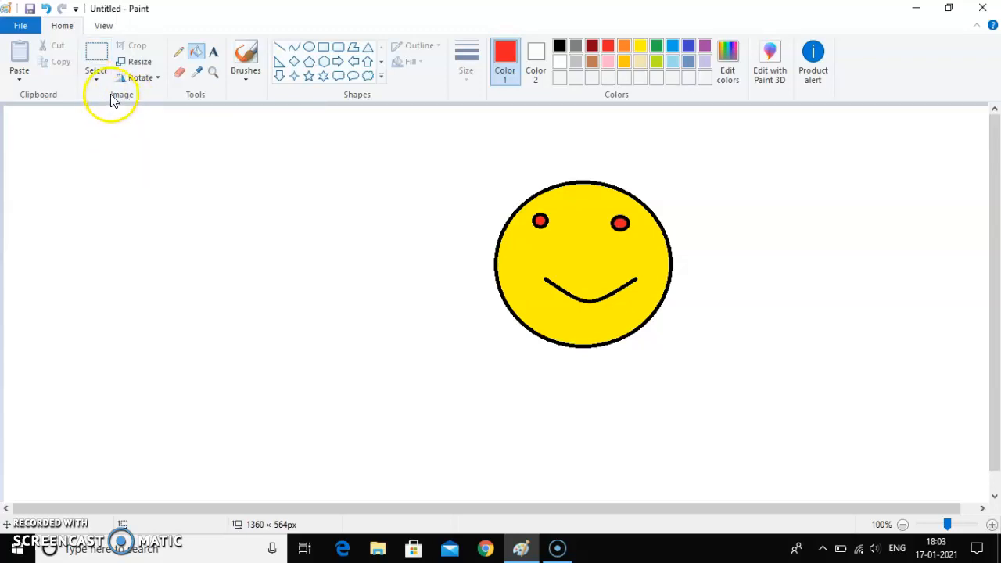
{"action": "left_click", "coordinate": [96, 78]}
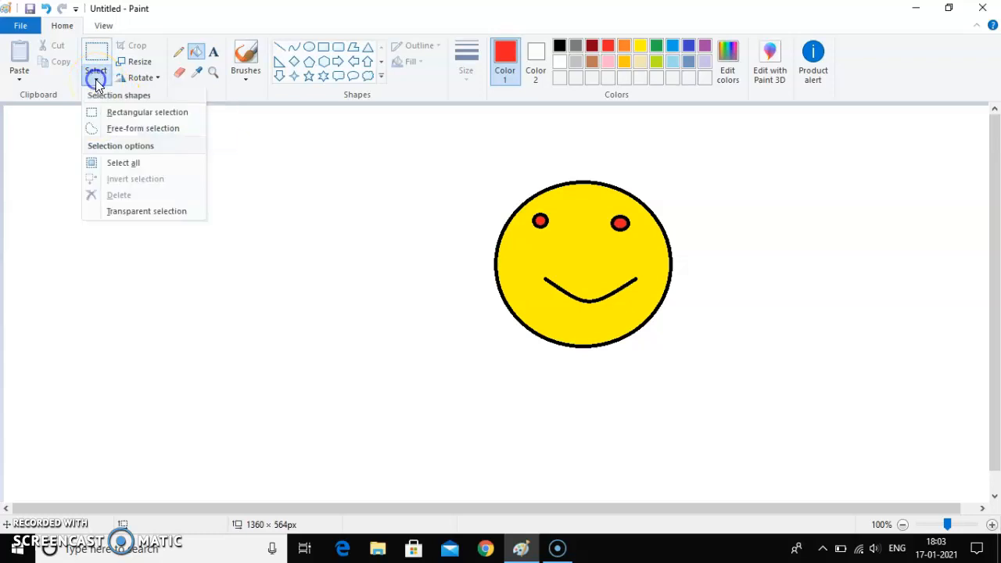
{"action": "left_click", "coordinate": [120, 114]}
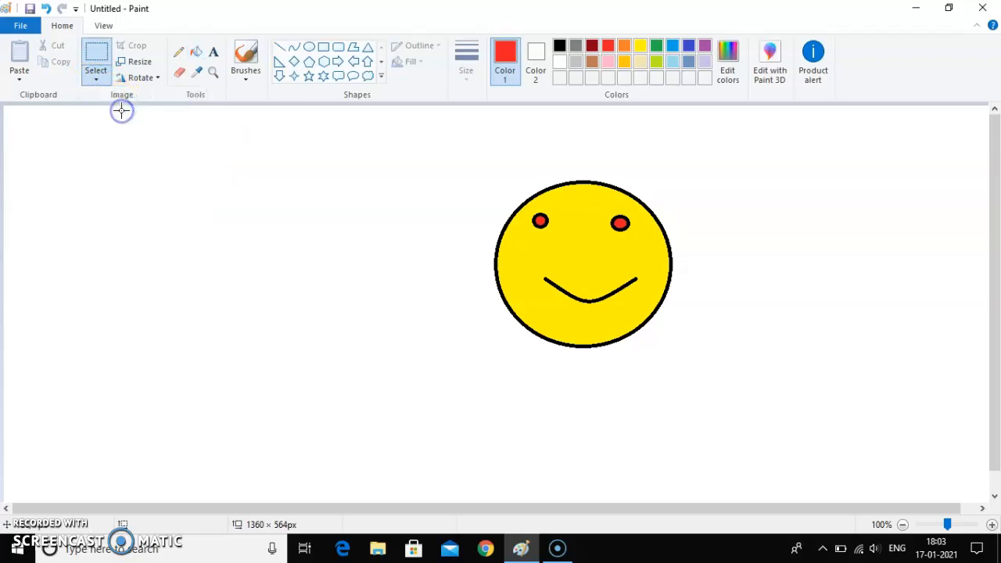
{"action": "left_click", "coordinate": [422, 157]}
{"action": "left_click_drag", "start_coordinate": [422, 157], "coordinate": [753, 358]}
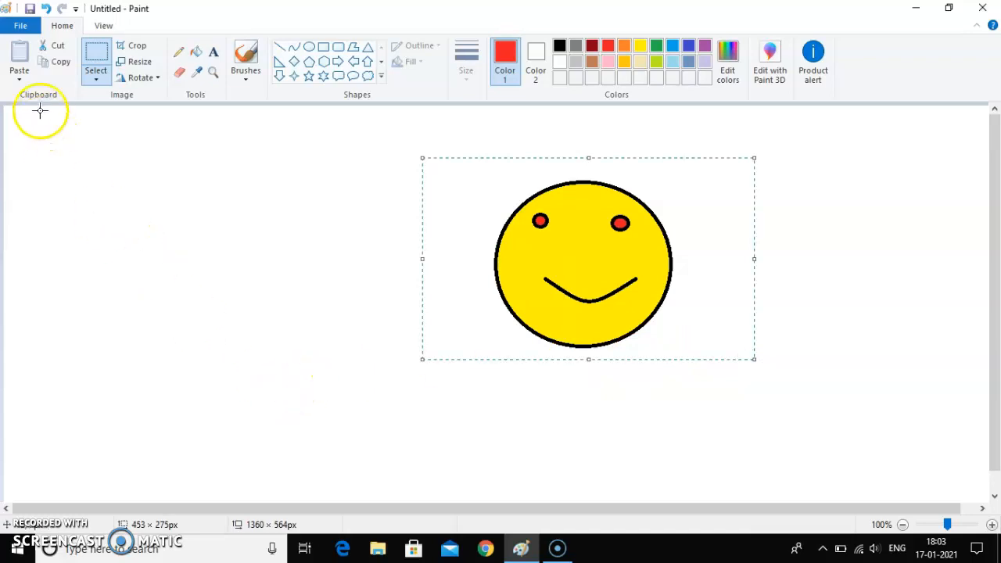
{"action": "left_click", "coordinate": [58, 51]}
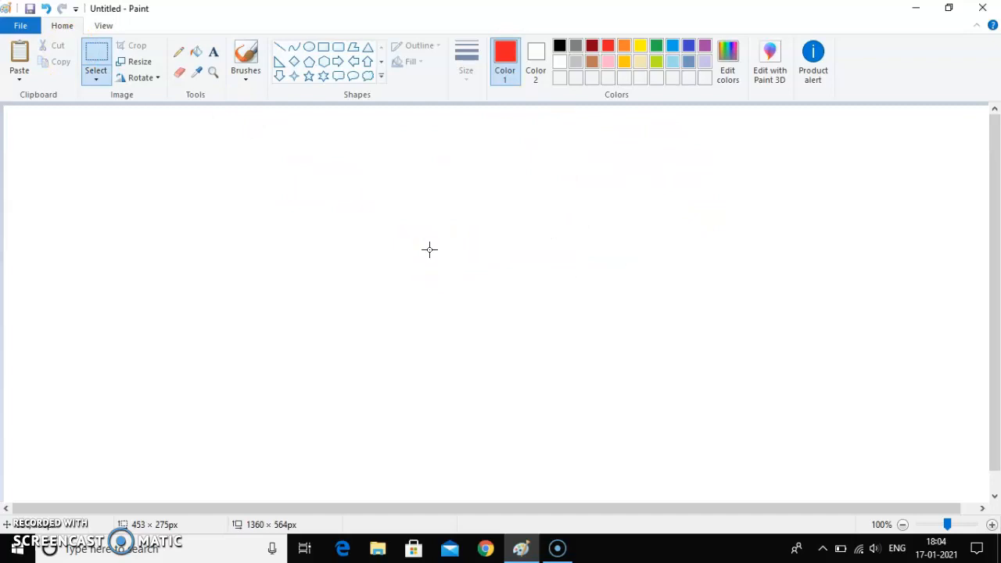
Paste the cut smiley into the upper-left corner of the canvas and deselect it
{"action": "left_click", "coordinate": [20, 78]}
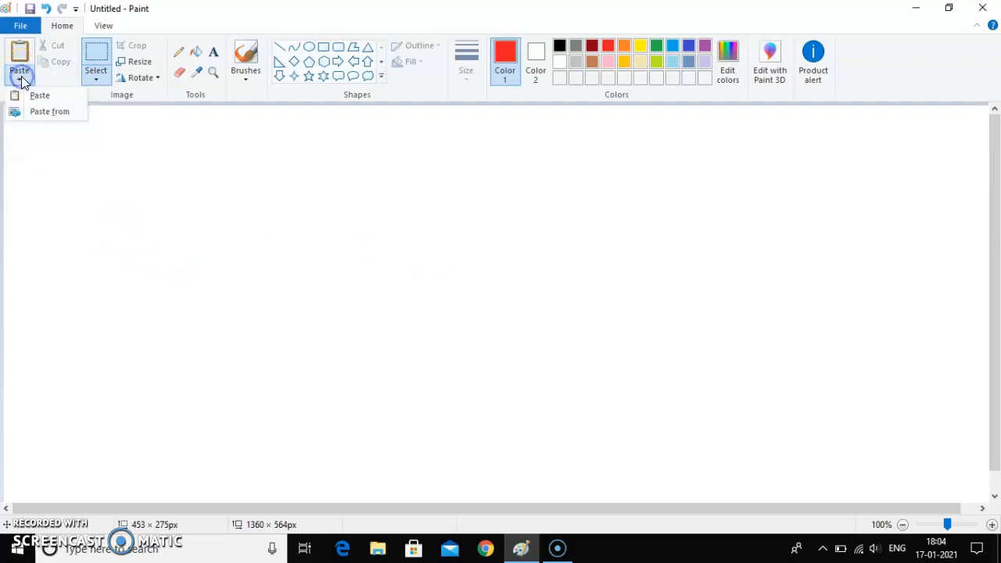
{"action": "left_click", "coordinate": [35, 95]}
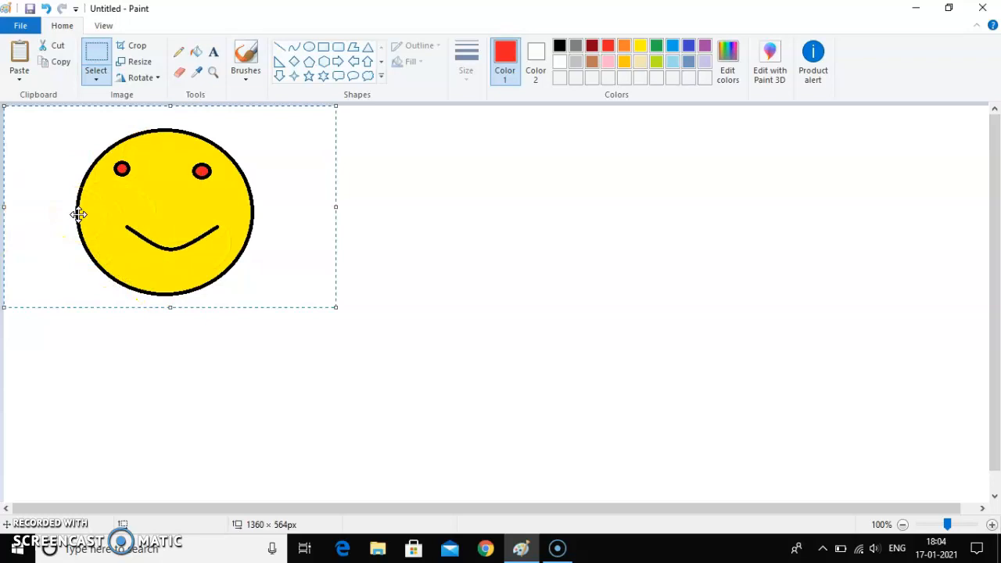
{"action": "left_click", "coordinate": [69, 398]}
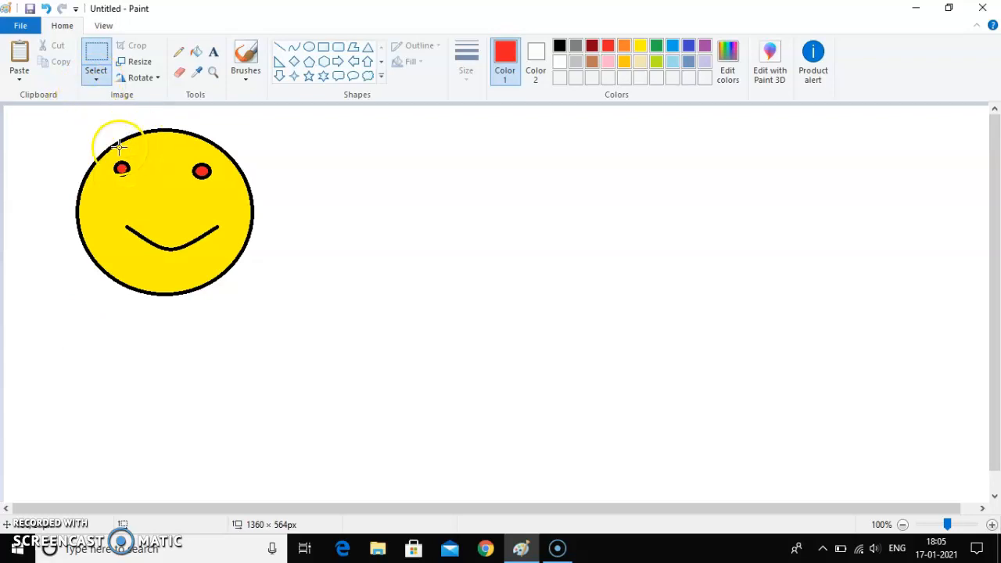
Copy the smiley using a rectangular selection of about 405 × 248 px around it
{"action": "left_click", "coordinate": [98, 83]}
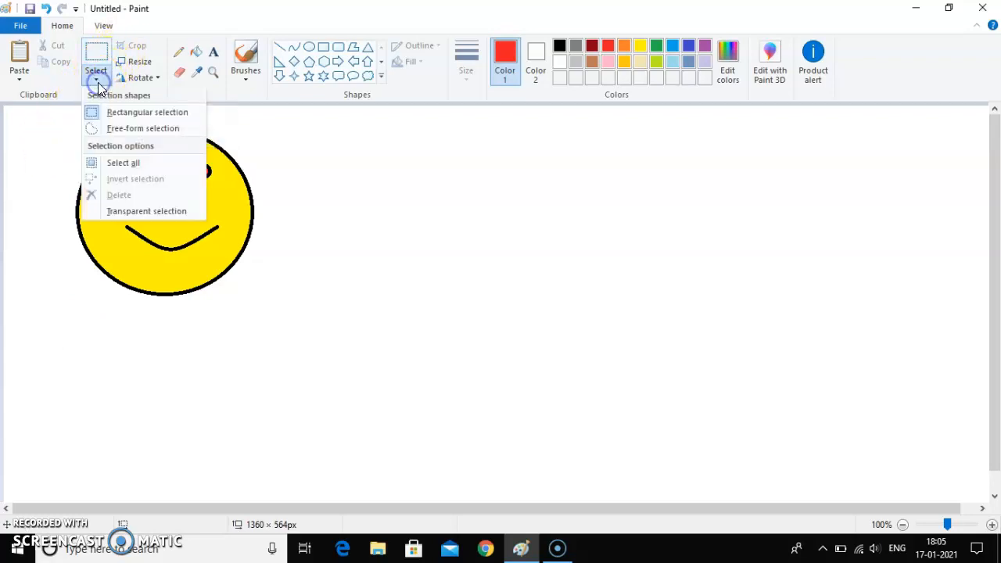
{"action": "left_click", "coordinate": [123, 111]}
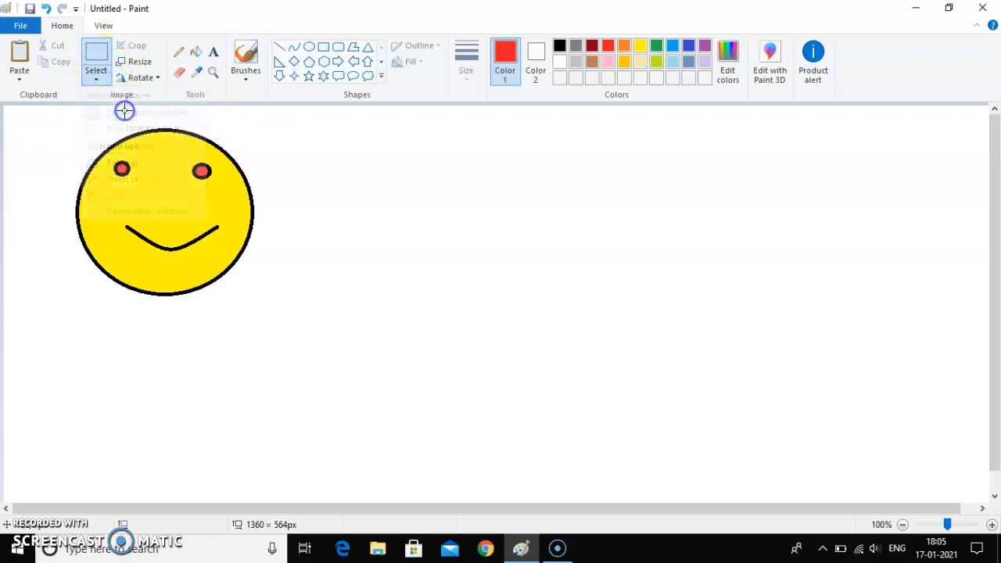
{"action": "left_click", "coordinate": [33, 133]}
{"action": "left_click_drag", "start_coordinate": [38, 121], "coordinate": [334, 302]}
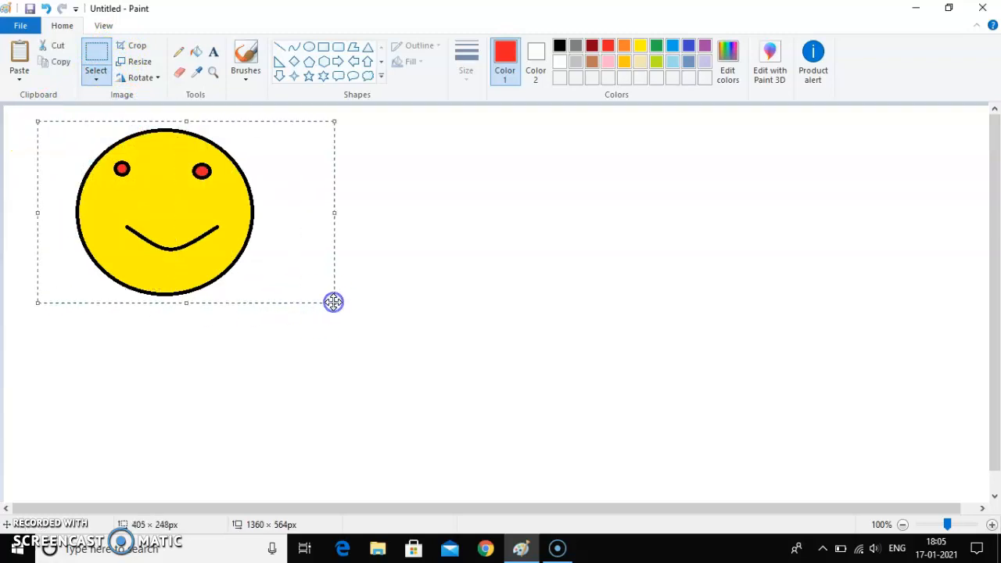
{"action": "left_click", "coordinate": [65, 69]}
{"action": "left_click", "coordinate": [62, 68]}
{"action": "left_click", "coordinate": [68, 201]}
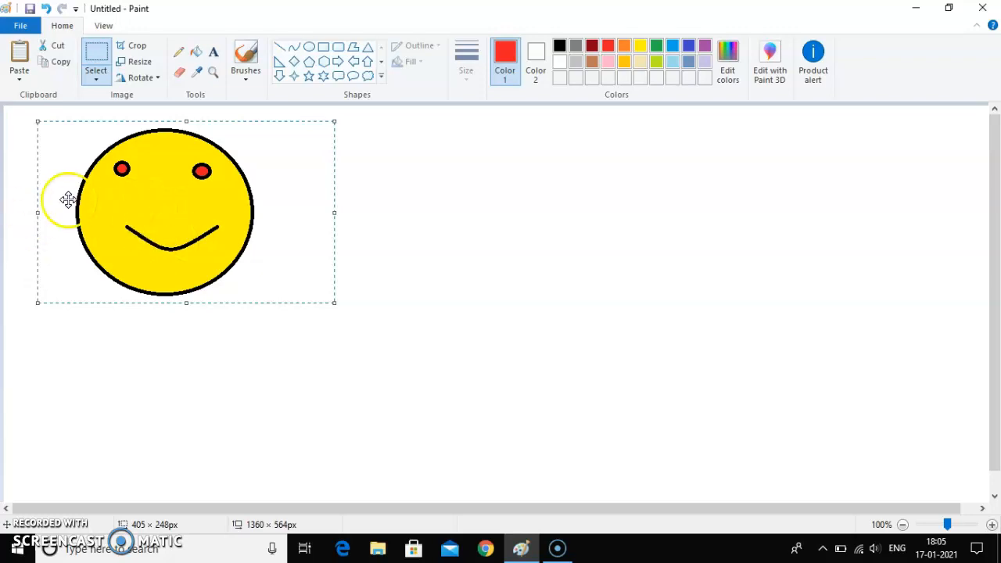
Paste the copied smiley and move the duplicate to the right of the original
{"action": "left_click", "coordinate": [18, 79]}
{"action": "left_click", "coordinate": [33, 96]}
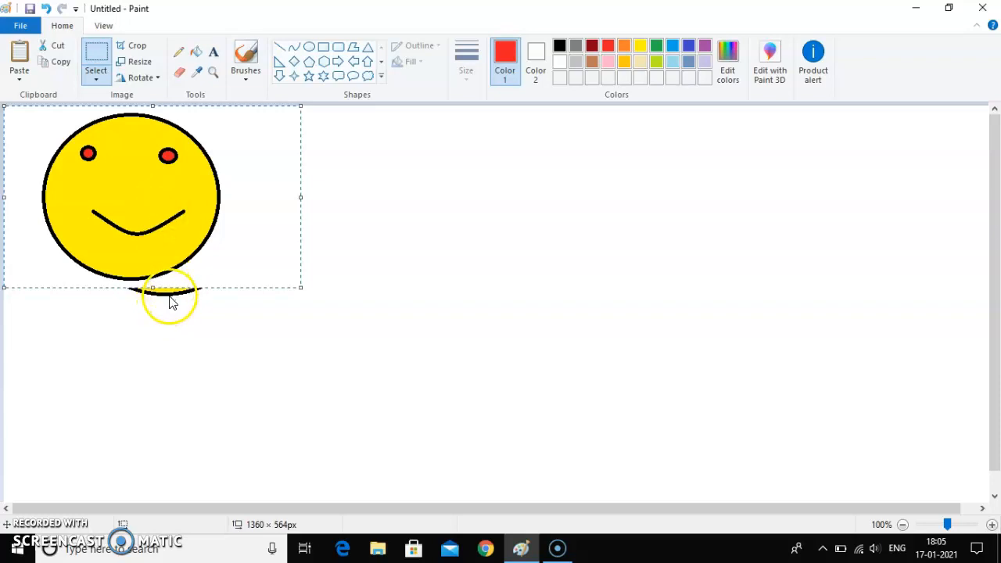
{"action": "mouse_move", "coordinate": [168, 244]}
{"action": "left_mouse_down"}
{"action": "mouse_move", "coordinate": [208, 274]}
{"action": "mouse_move", "coordinate": [549, 304]}
{"action": "mouse_move", "coordinate": [542, 274]}
{"action": "left_mouse_up"}
{"action": "left_click_drag", "start_coordinate": [373, 367], "coordinate": [503, 279]}
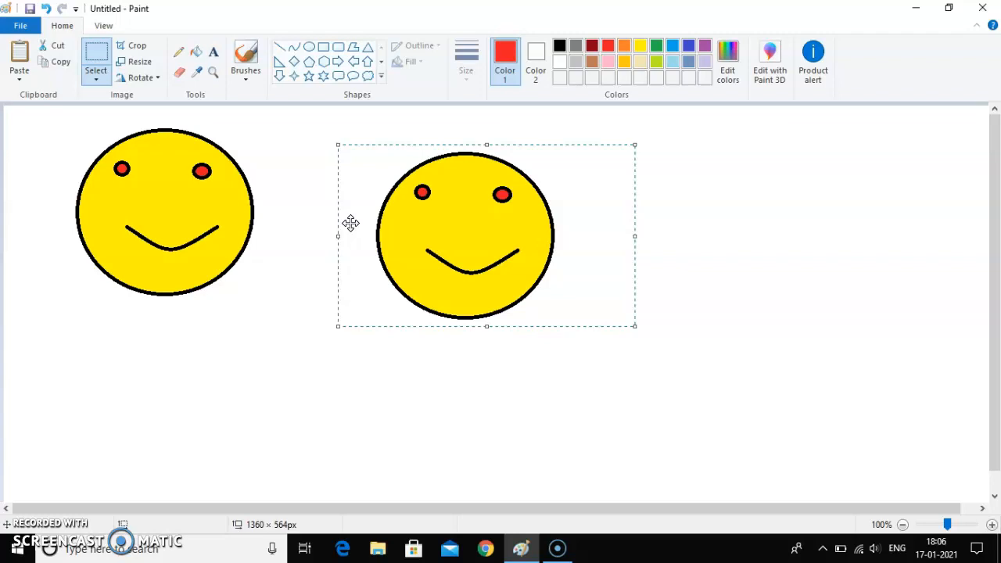
Rotate the selected duplicate smiley right by 90°
{"action": "left_click", "coordinate": [158, 78]}
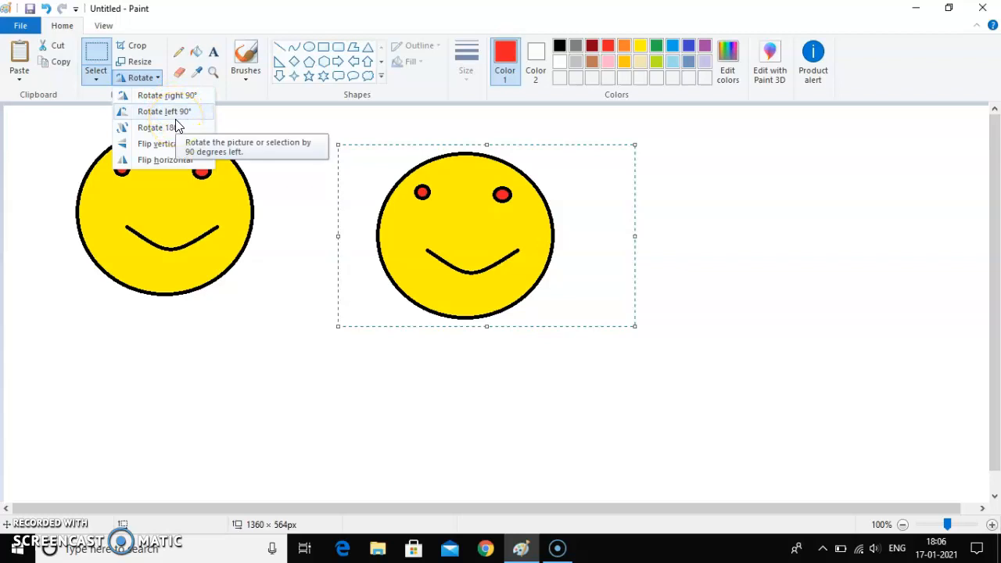
{"action": "left_click", "coordinate": [173, 147]}
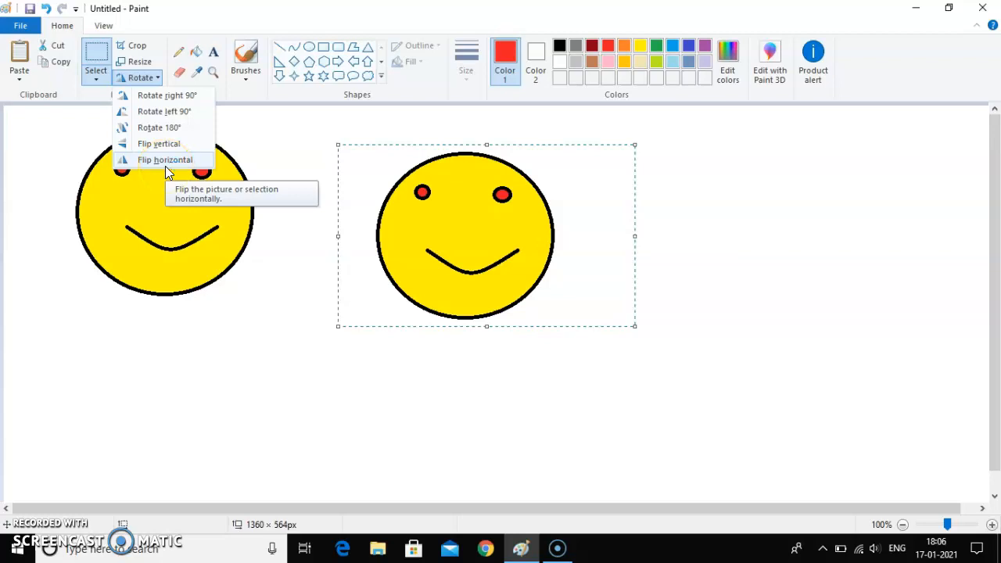
{"action": "left_click", "coordinate": [154, 97]}
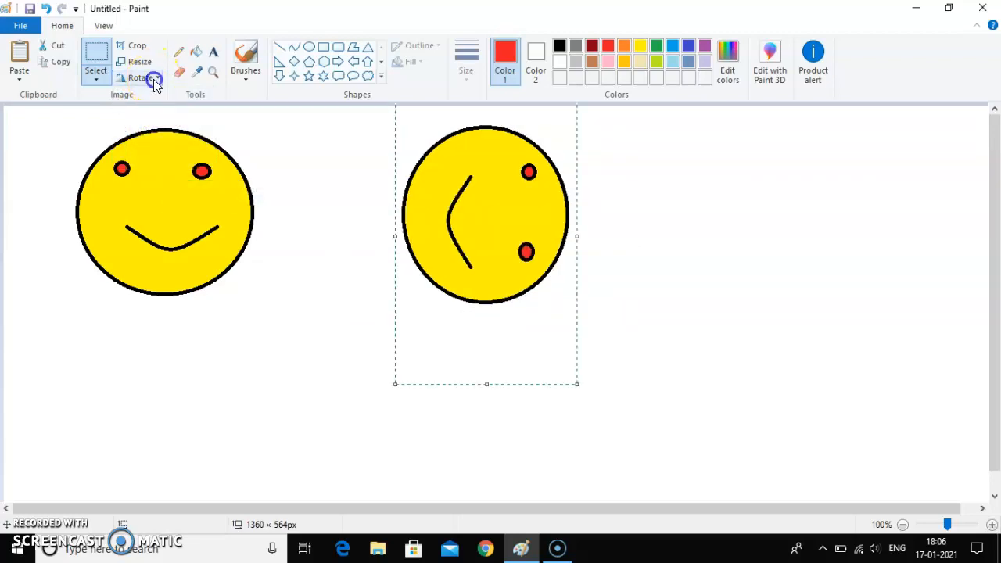
Rotate the selected duplicate smiley left by 90° and then by 180°
{"action": "left_click", "coordinate": [152, 78]}
{"action": "left_click", "coordinate": [158, 113]}
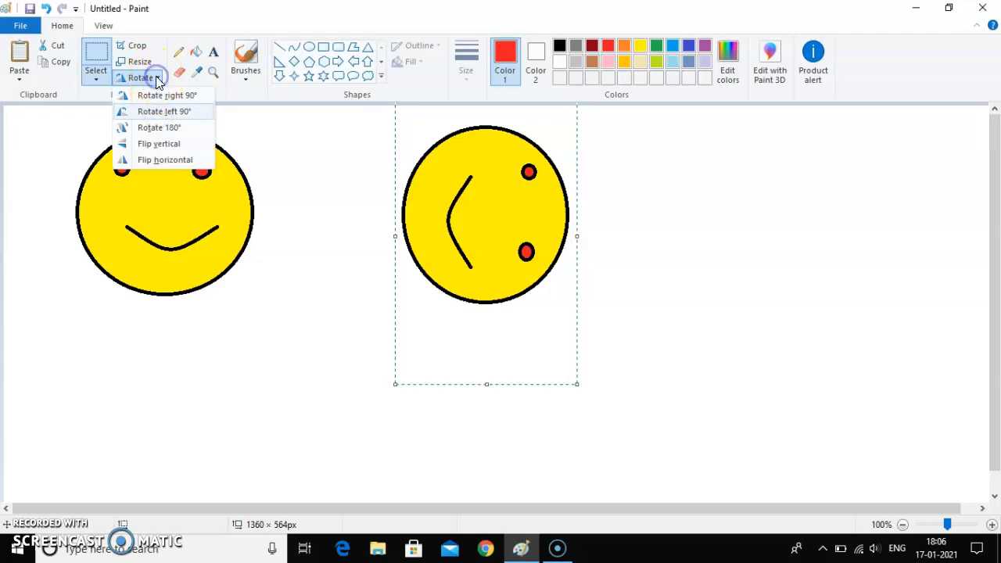
{"action": "left_click", "coordinate": [160, 127]}
Flip the selected duplicate smiley vertically and then horizontally
{"action": "left_click", "coordinate": [142, 77]}
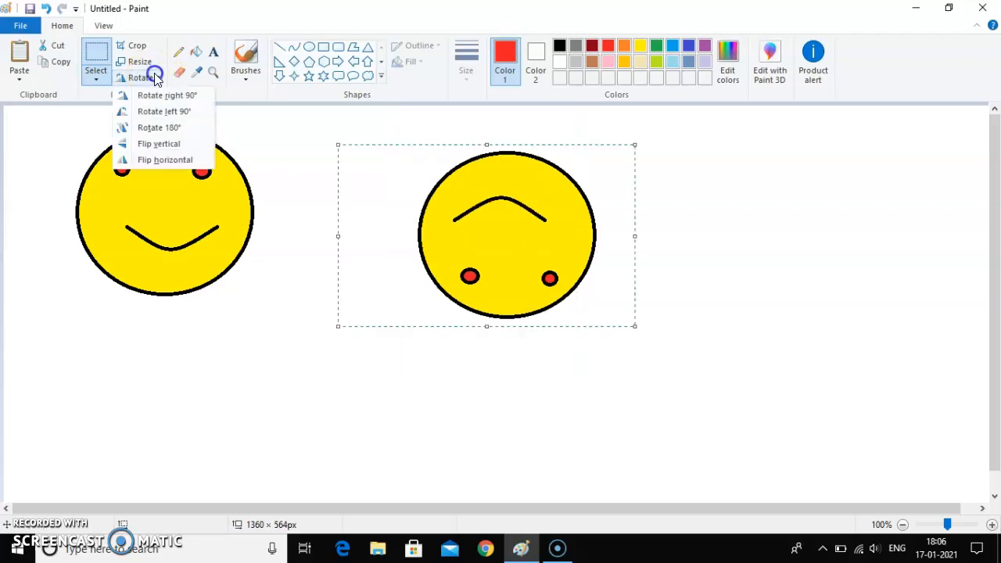
{"action": "left_click", "coordinate": [157, 129]}
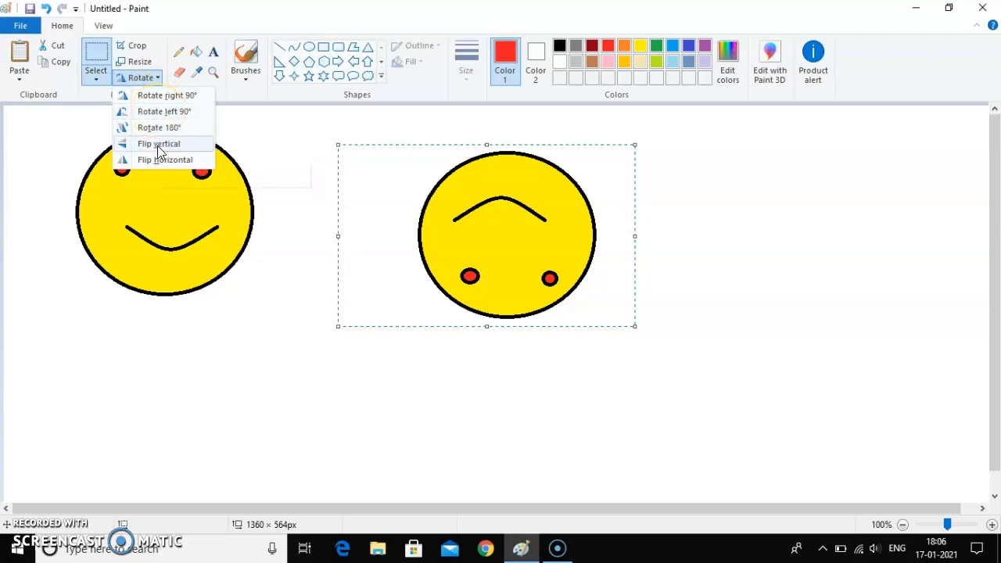
{"action": "left_click", "coordinate": [157, 146]}
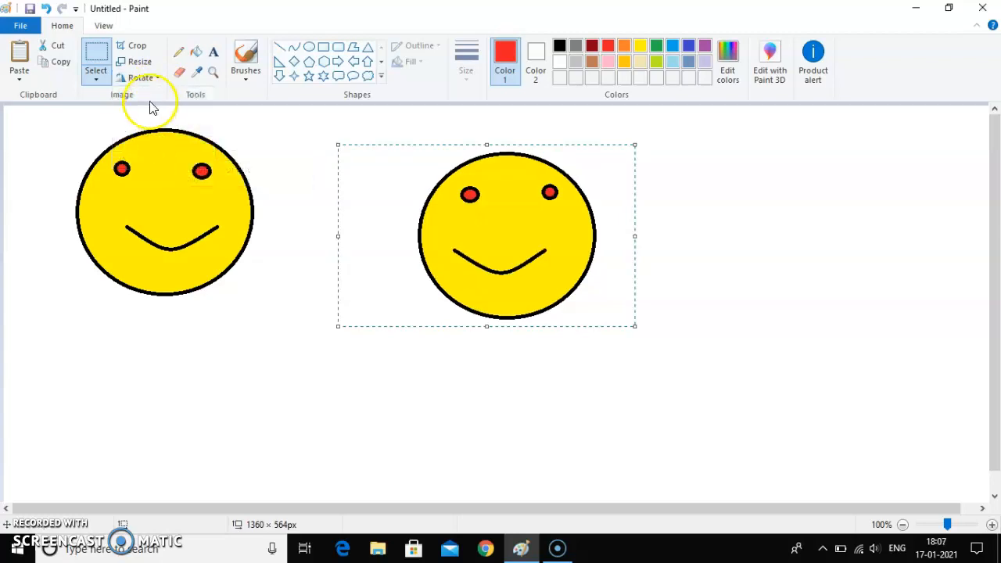
{"action": "left_click", "coordinate": [154, 78]}
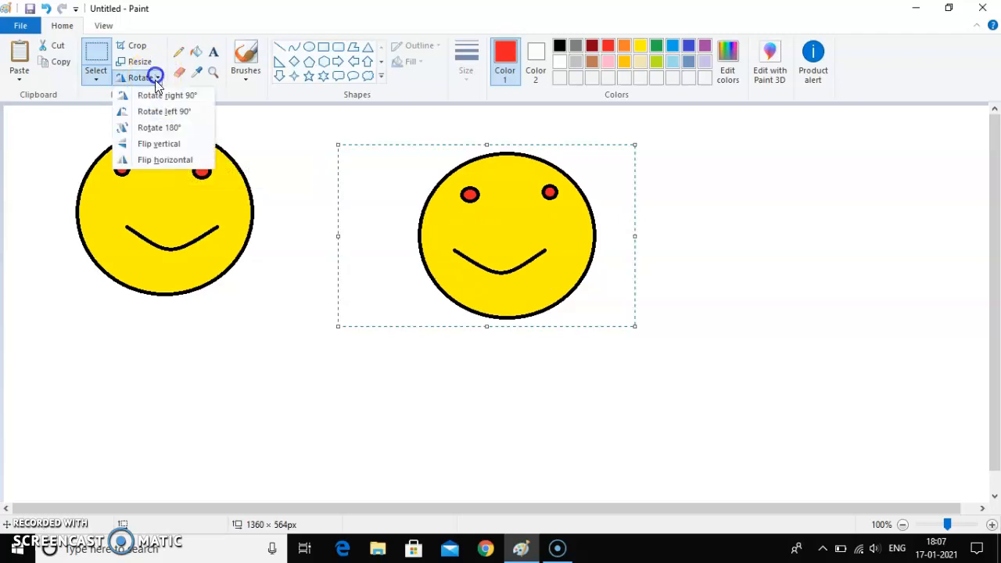
{"action": "left_click", "coordinate": [158, 160]}
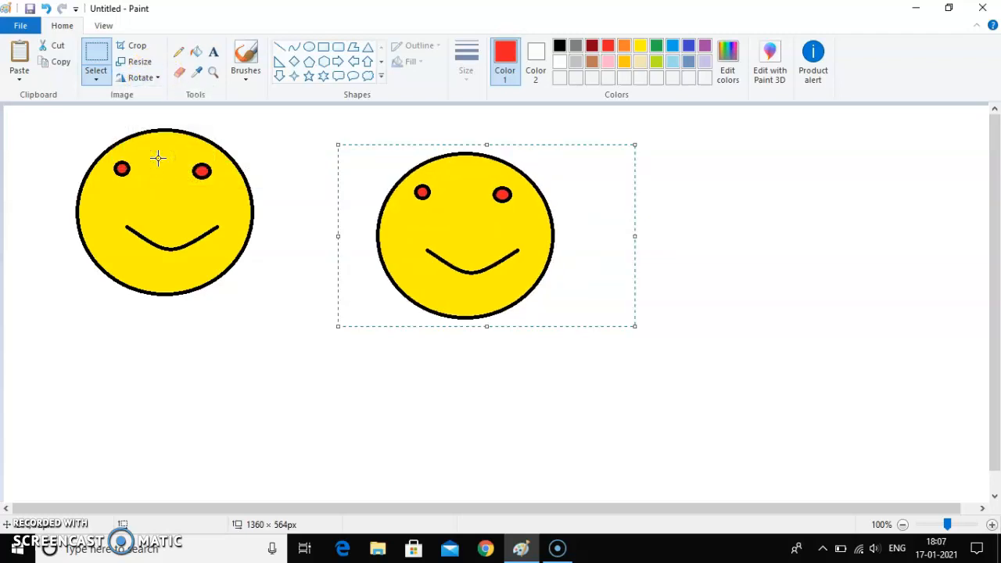
Rotate the selected duplicate smiley right by 90° four times to complete a full turn
{"action": "left_click", "coordinate": [160, 79]}
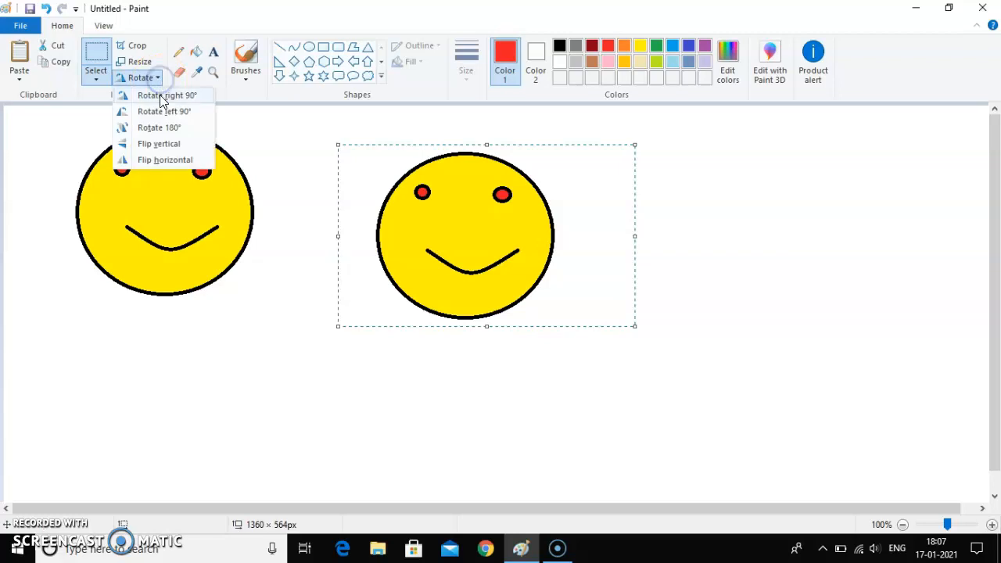
{"action": "left_click", "coordinate": [160, 95]}
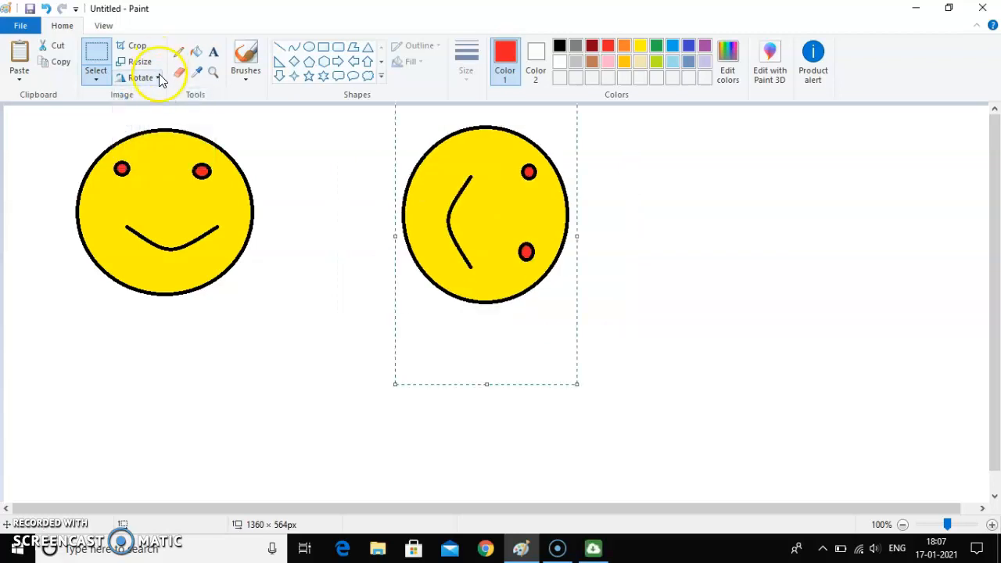
{"action": "left_click", "coordinate": [158, 77]}
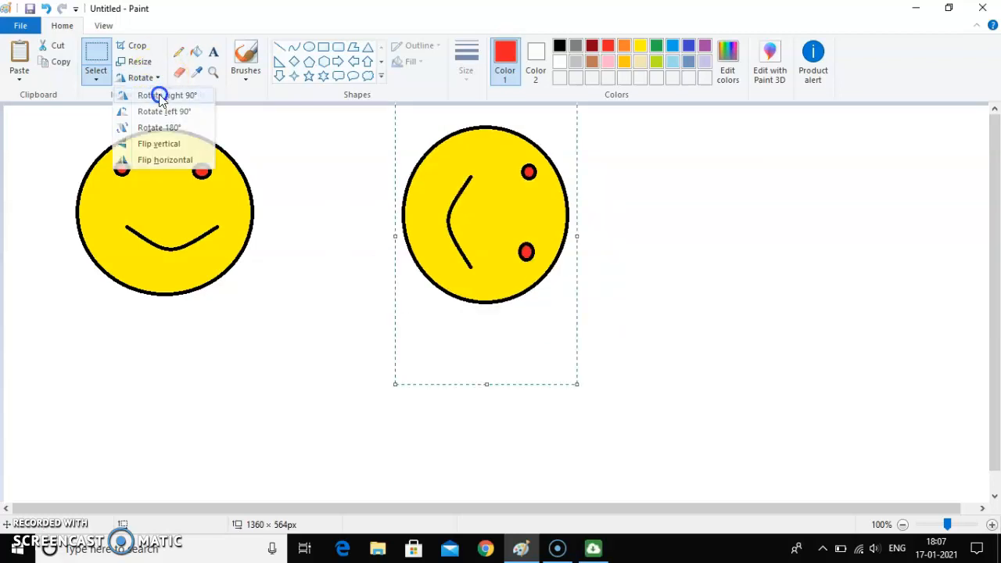
{"action": "left_click", "coordinate": [161, 95]}
{"action": "left_click", "coordinate": [157, 78]}
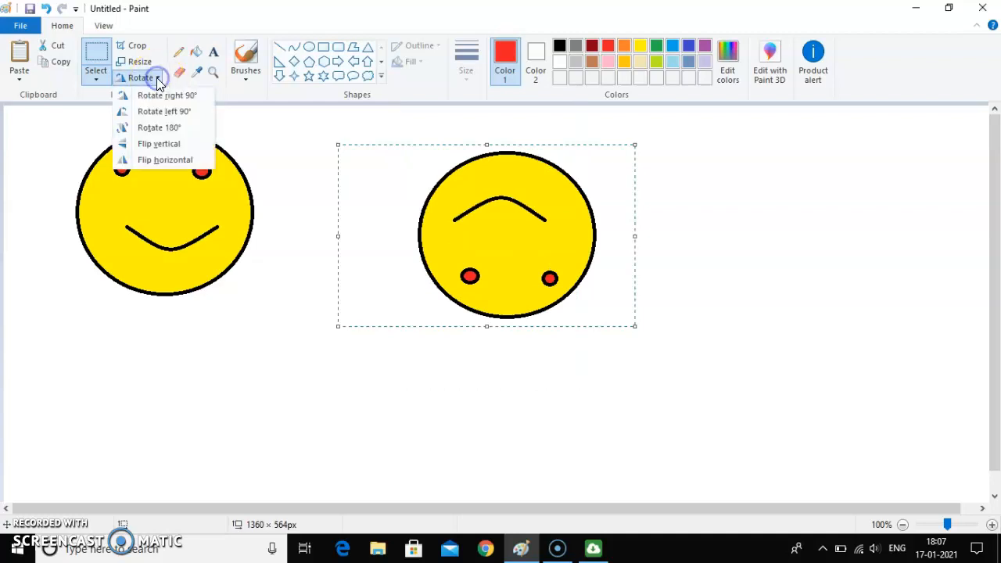
{"action": "left_click", "coordinate": [157, 95]}
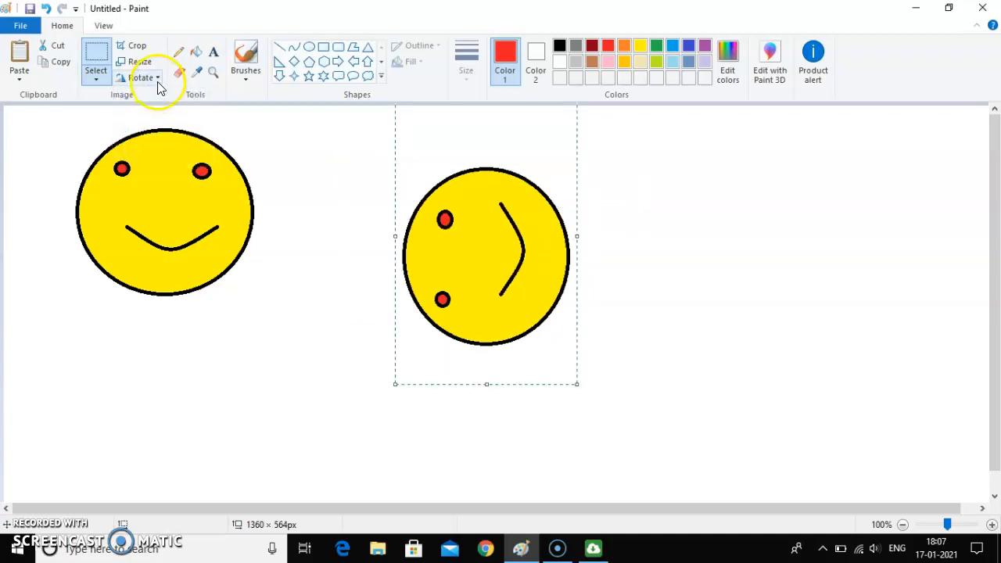
{"action": "left_click", "coordinate": [157, 80]}
{"action": "left_click", "coordinate": [158, 94]}
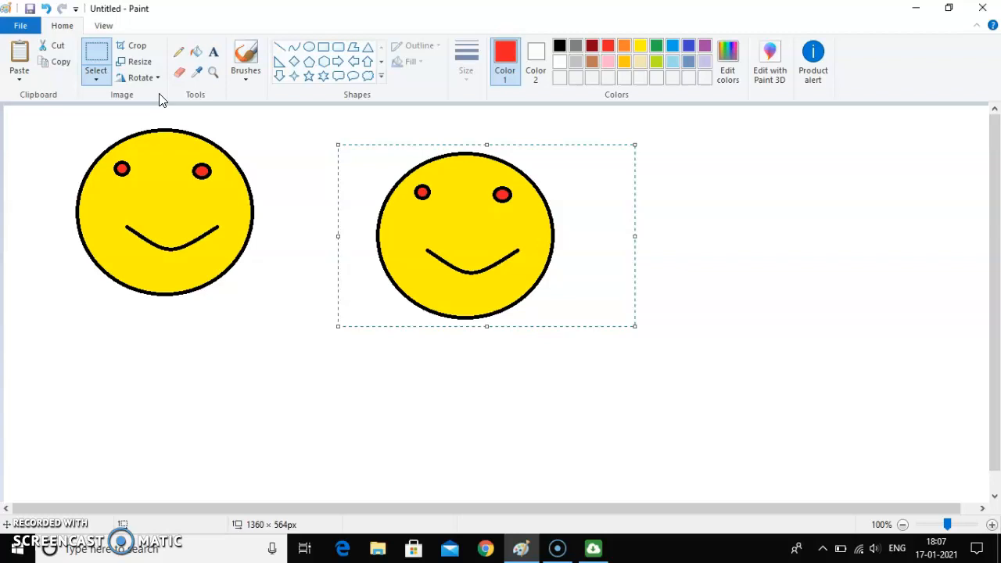
Resize the selected duplicate smiley to 50% horizontally and vertically with the aspect ratio maintained
{"action": "left_click", "coordinate": [364, 174]}
{"action": "left_click", "coordinate": [143, 63]}
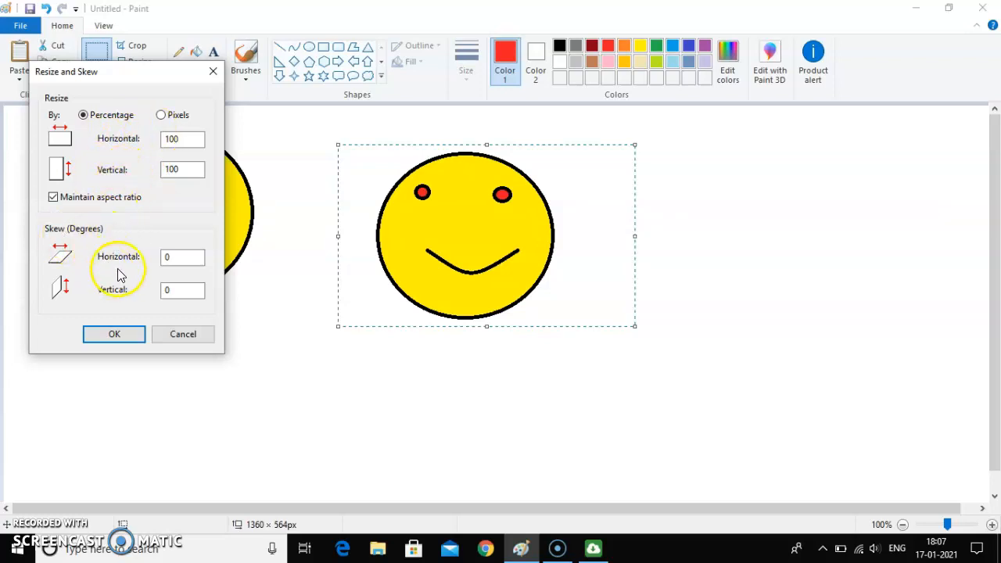
{"action": "left_click", "coordinate": [184, 142]}
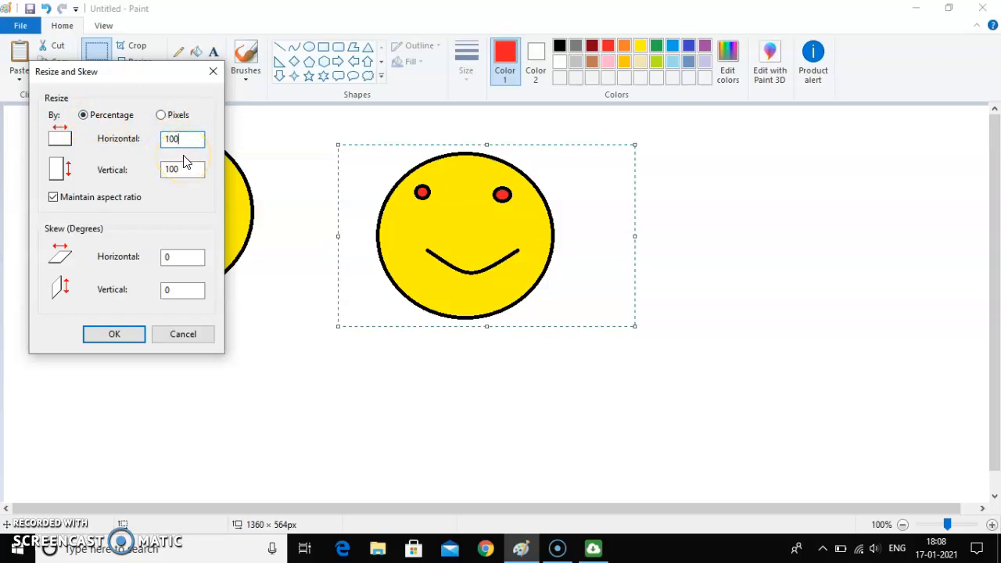
{"action": "key", "text": "BackSpace"}
{"action": "key", "text": "BackSpace"}
{"action": "key", "text": "BackSpace"}
{"action": "type", "text": "50"}
{"action": "left_click", "coordinate": [114, 334]}
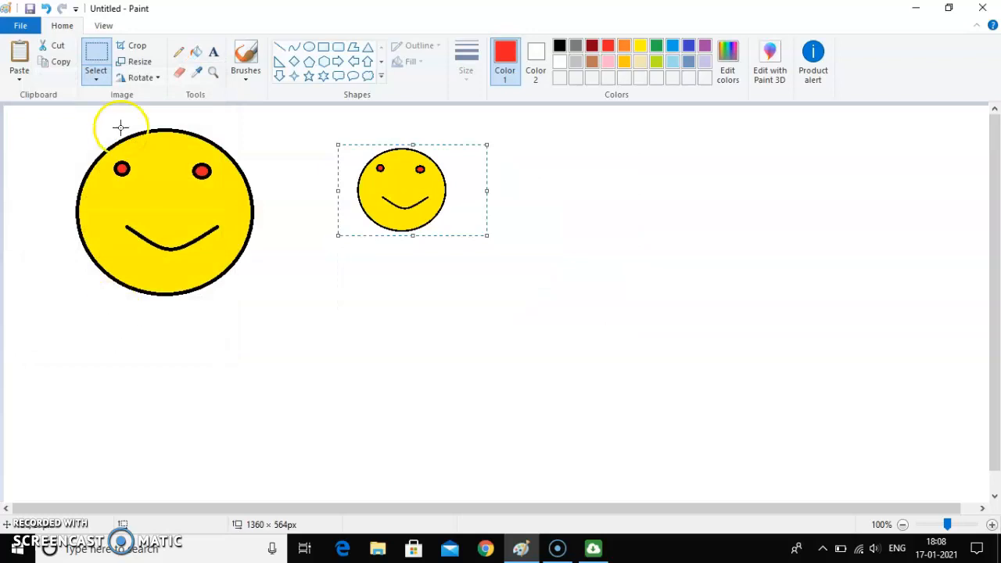
Resize the selected duplicate smiley to 200% horizontally and vertically with the aspect ratio maintained
{"action": "left_click", "coordinate": [141, 63]}
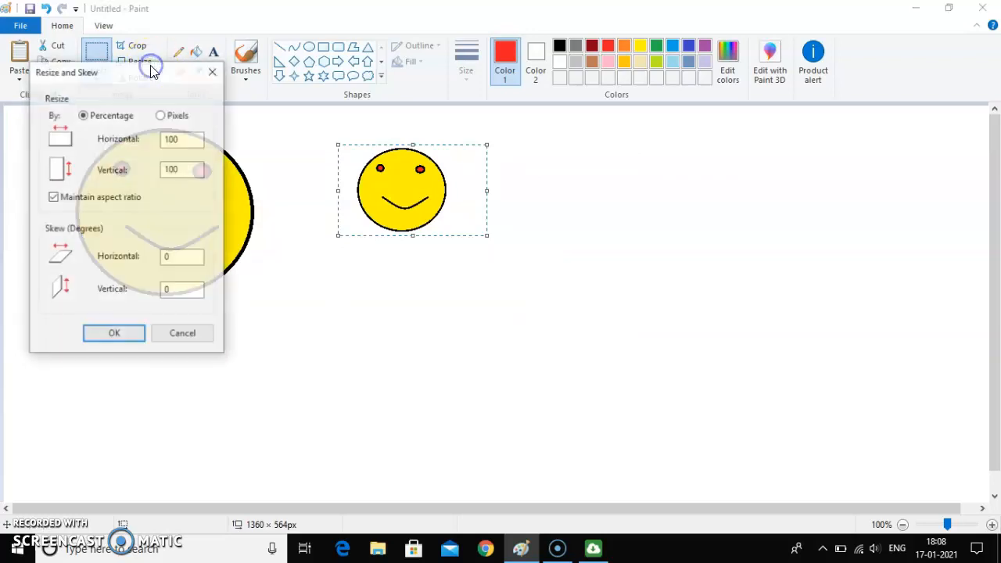
{"action": "left_click", "coordinate": [186, 140]}
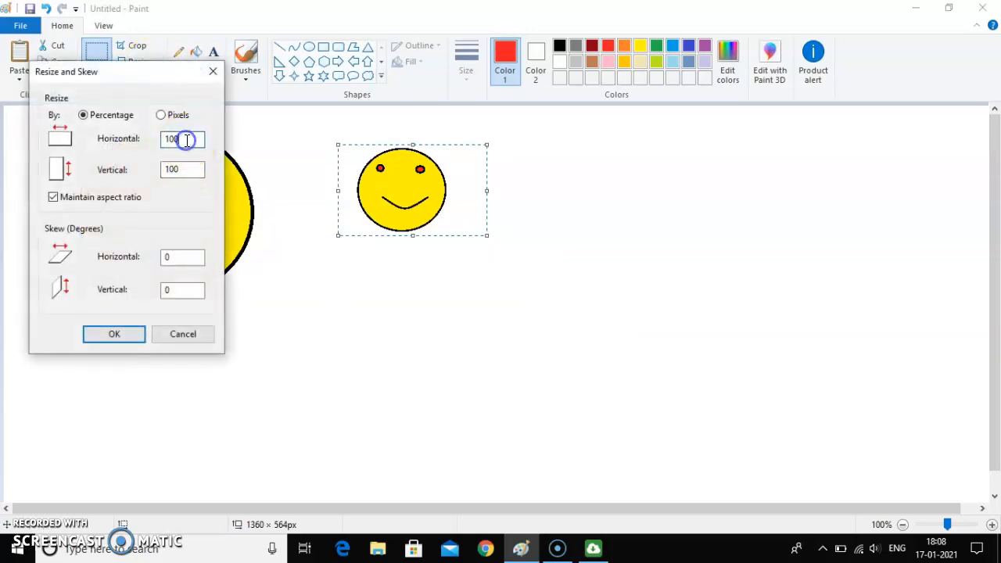
{"action": "key", "text": "BackSpace"}
{"action": "key", "text": "BackSpace"}
{"action": "key", "text": "BackSpace"}
{"action": "type", "text": "200"}
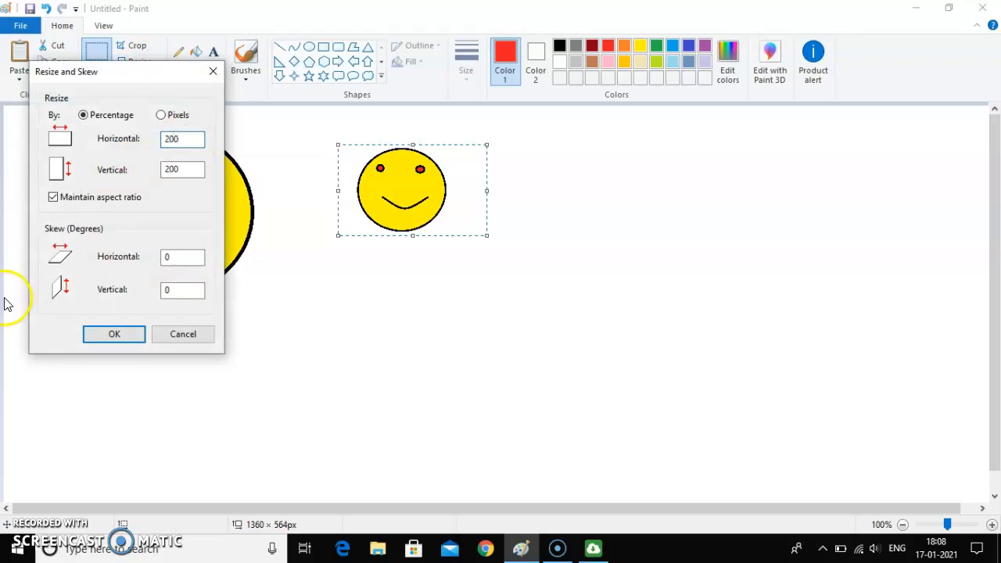
{"action": "left_click", "coordinate": [116, 336]}
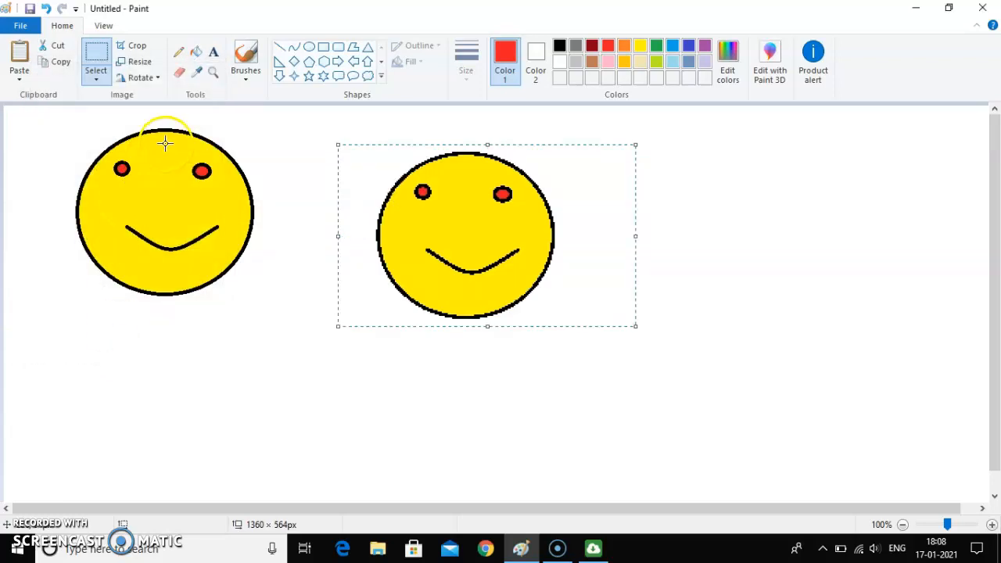
Skew the selected duplicate smiley by 45 degrees horizontally and 45 degrees vertically
{"action": "left_click", "coordinate": [156, 66]}
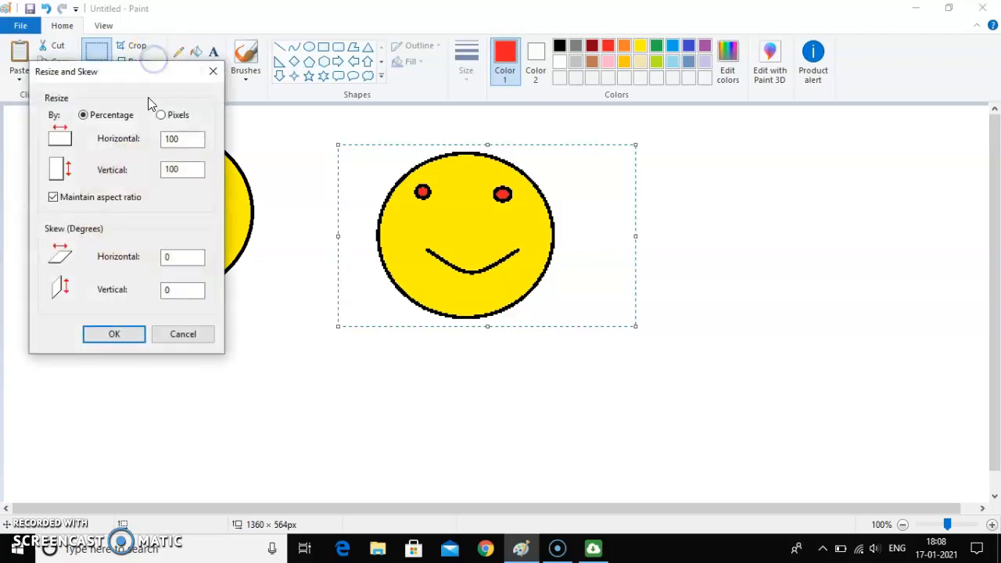
{"action": "left_click", "coordinate": [175, 257]}
{"action": "key", "text": "BackSpace"}
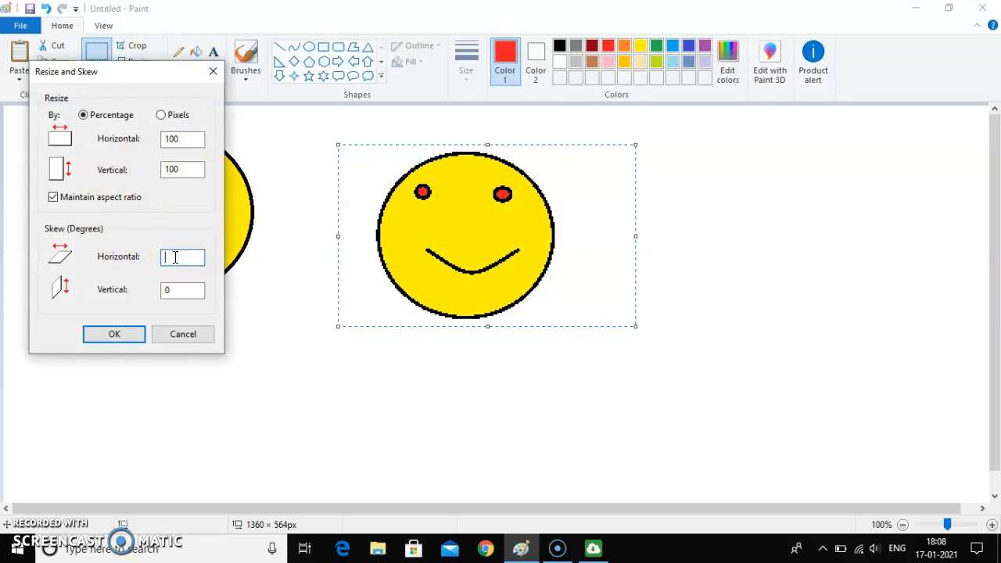
{"action": "type", "text": "45"}
{"action": "left_click", "coordinate": [178, 293]}
{"action": "key", "text": "BackSpace"}
{"action": "type", "text": "45"}
{"action": "left_click", "coordinate": [123, 333]}
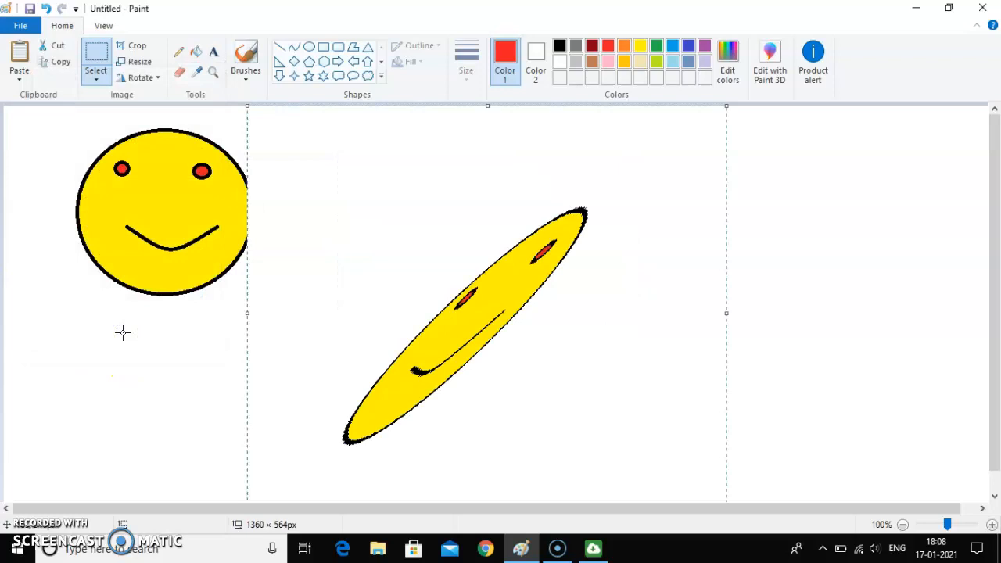
{"action": "left_click", "coordinate": [140, 61]}
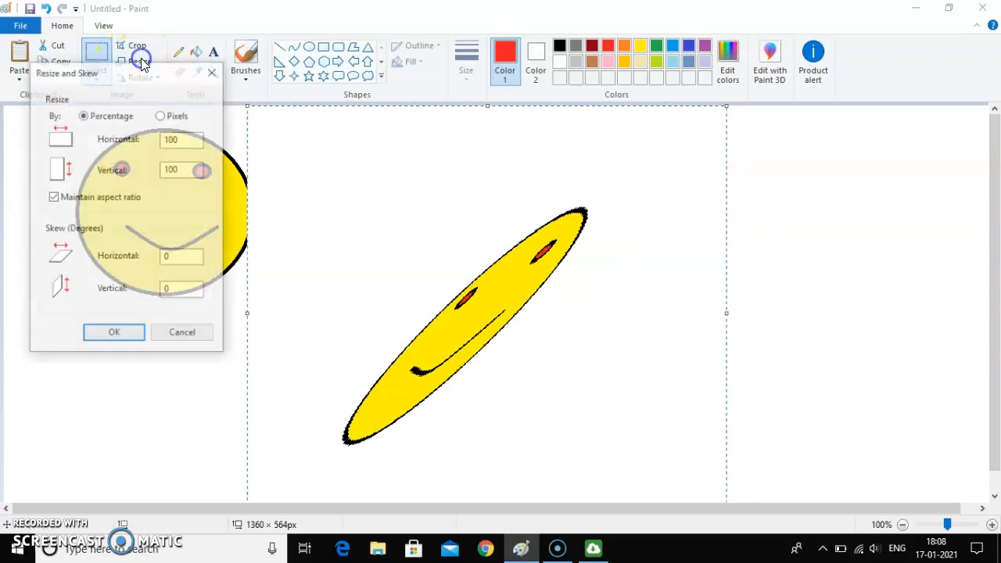
{"action": "left_click", "coordinate": [174, 259]}
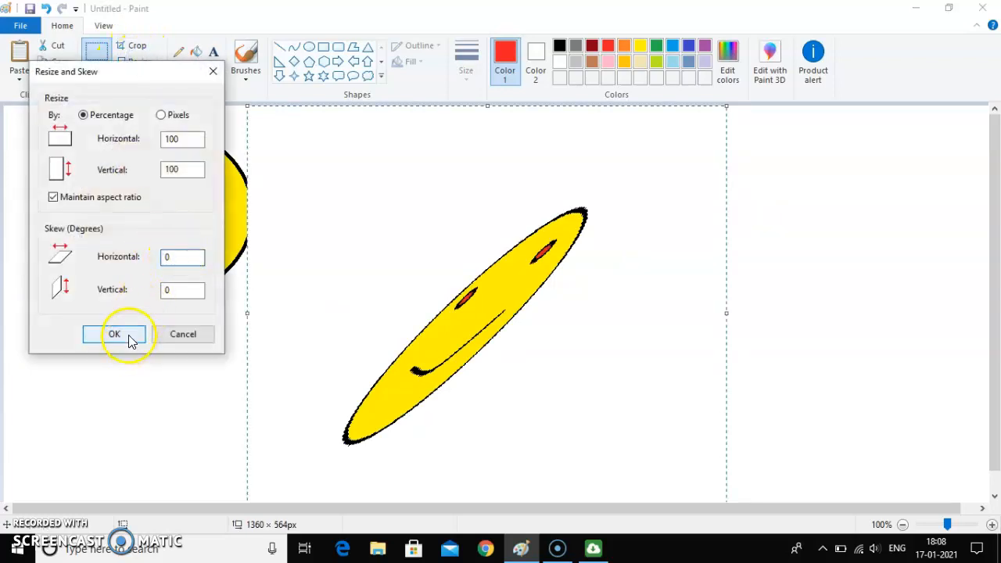
{"action": "left_click", "coordinate": [115, 334]}
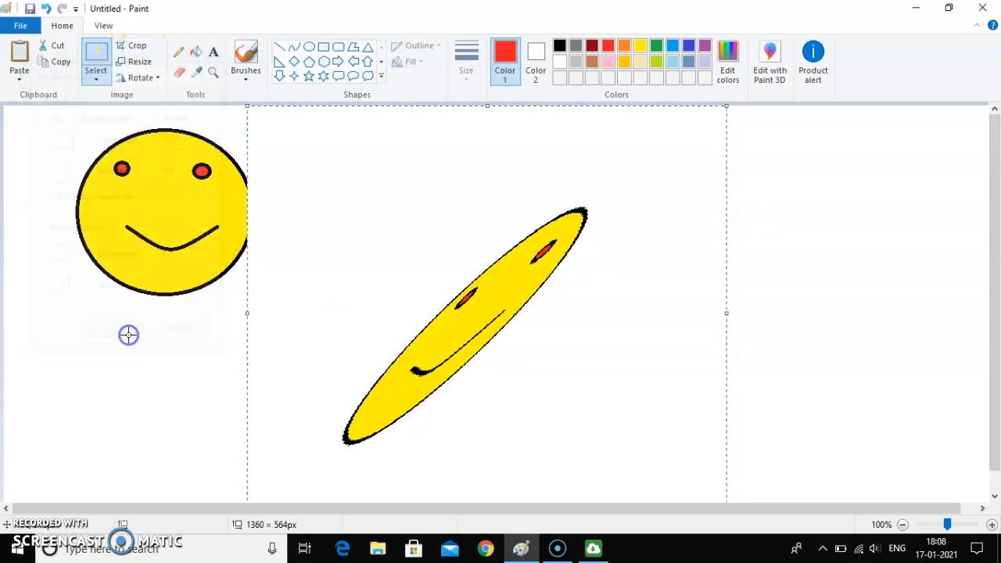
{"action": "left_click", "coordinate": [141, 62]}
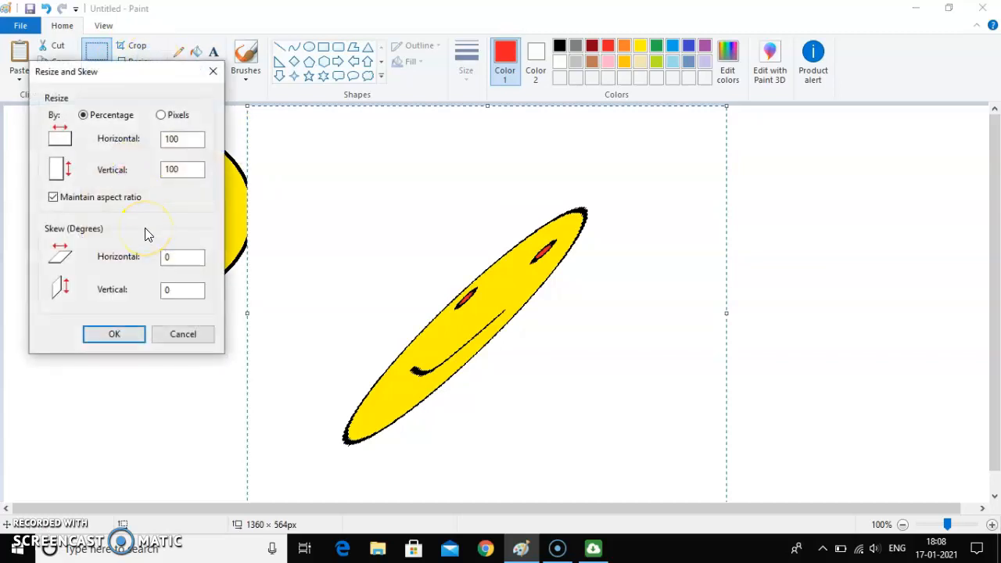
{"action": "left_click", "coordinate": [209, 419]}
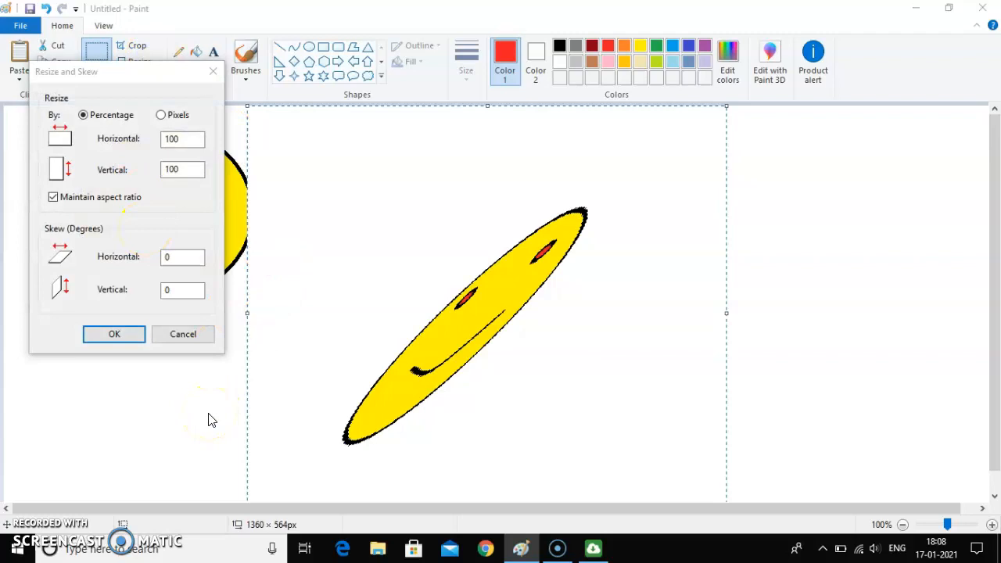
{"action": "left_click", "coordinate": [193, 334]}
Undo the recent changes to remove the skewed duplicate smiley, and redo one undone change
{"action": "key", "text": "ctrl+z"}
{"action": "key", "text": "ctrl+z"}
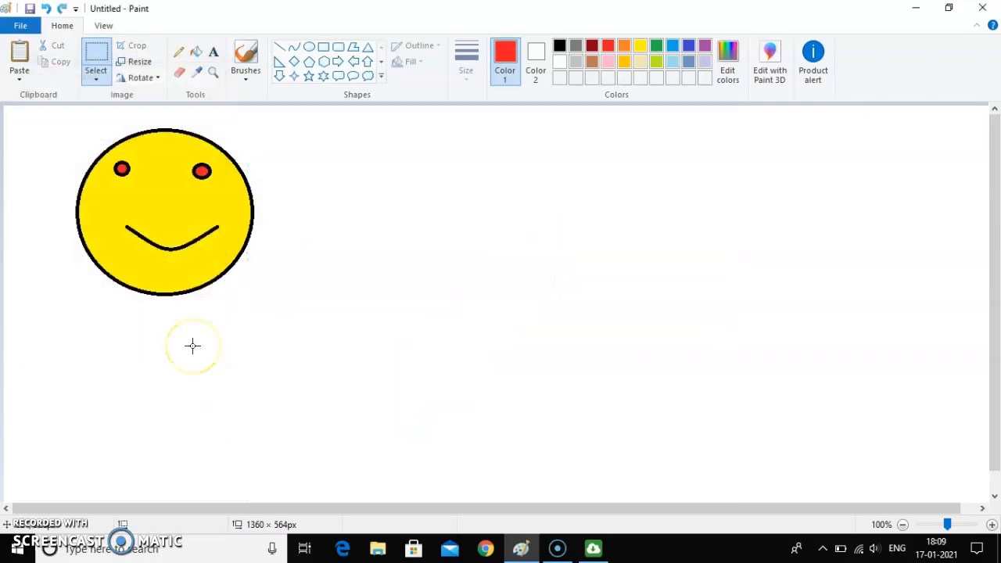
{"action": "key", "text": "ctrl+y"}
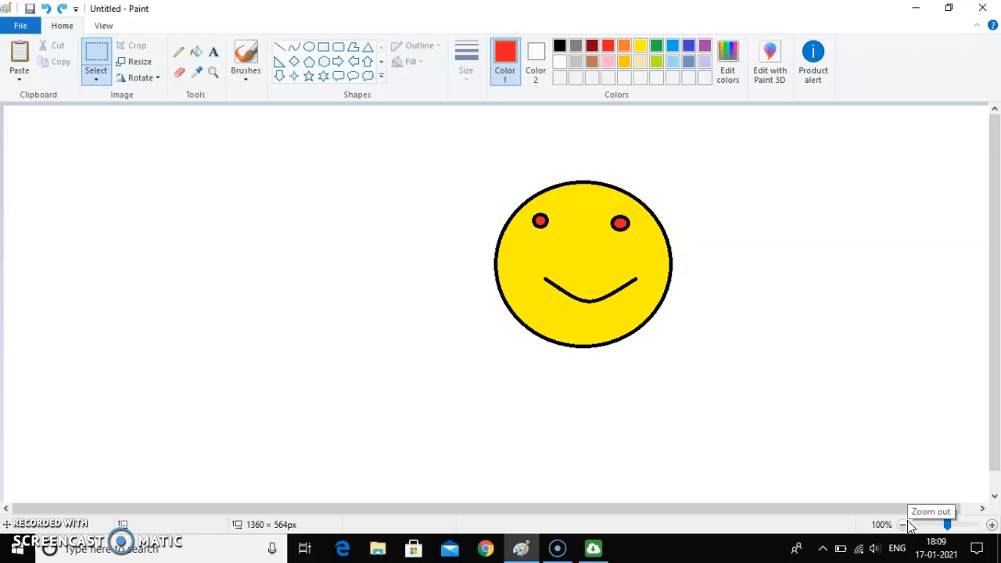
Magnify the canvas view to 600% and reduce it to 500%
{"action": "left_click", "coordinate": [993, 526]}
{"action": "left_click", "coordinate": [993, 525]}
{"action": "left_click", "coordinate": [993, 525]}
{"action": "left_click", "coordinate": [993, 526]}
{"action": "left_click", "coordinate": [993, 526]}
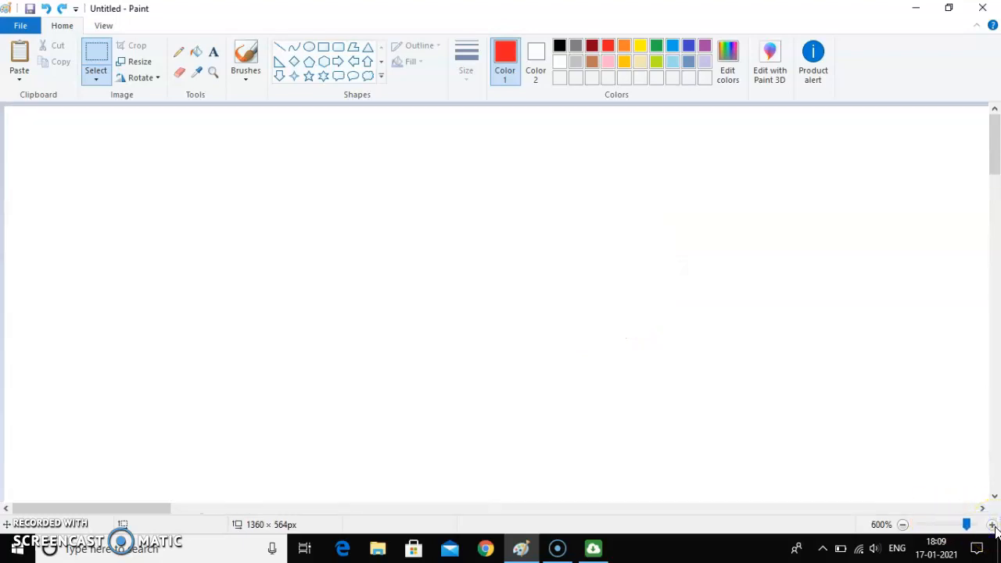
{"action": "left_click", "coordinate": [902, 524]}
Scroll the magnified canvas down to its lower part and across towards its right side
{"action": "left_click", "coordinate": [994, 496]}
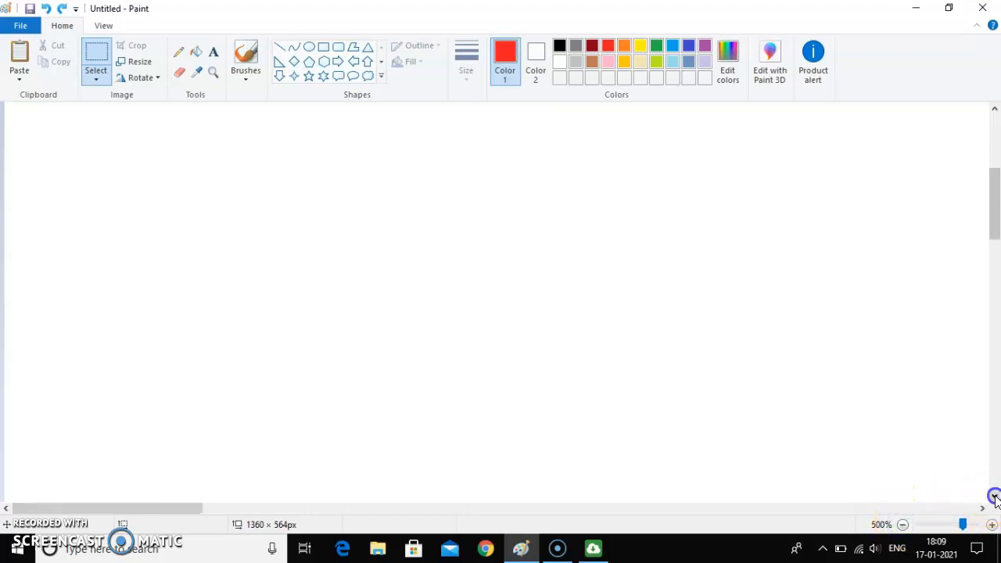
{"action": "left_click", "coordinate": [994, 496]}
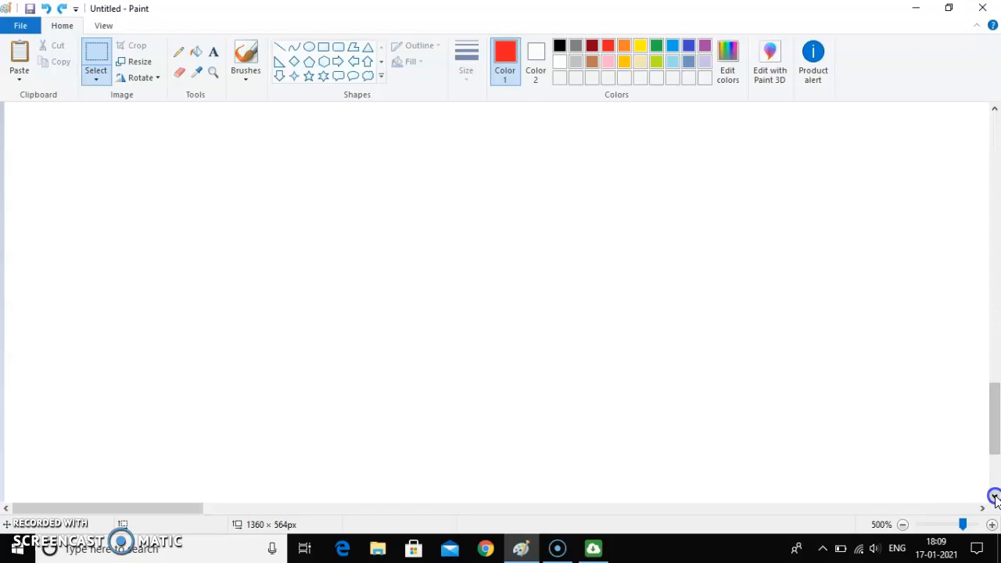
{"action": "left_click", "coordinate": [983, 509]}
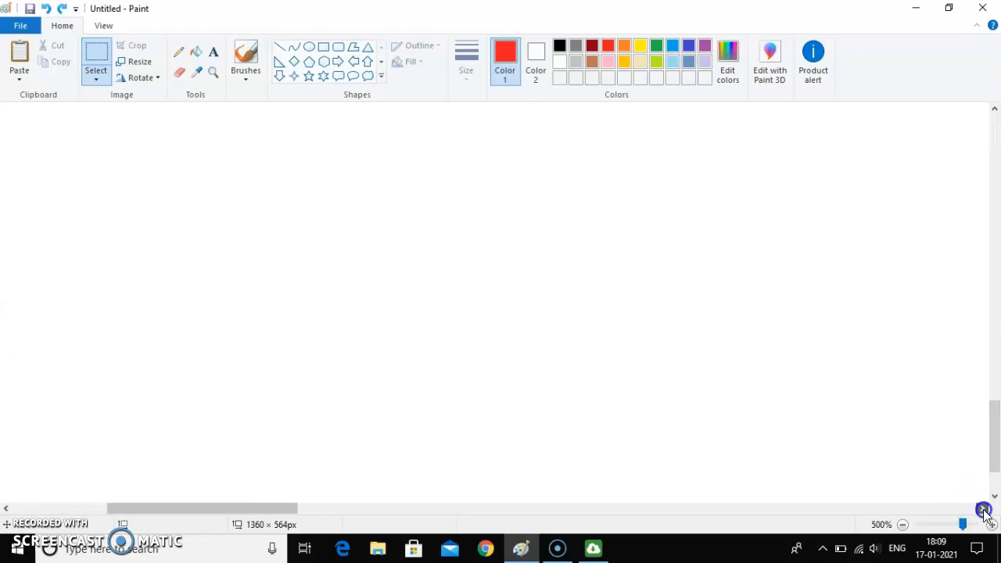
{"action": "left_click", "coordinate": [983, 509]}
{"action": "left_click", "coordinate": [983, 509]}
{"action": "left_click", "coordinate": [983, 509]}
{"action": "left_click", "coordinate": [983, 509]}
{"action": "left_click", "coordinate": [983, 509]}
{"action": "left_click", "coordinate": [983, 509]}
{"action": "left_click", "coordinate": [983, 509]}
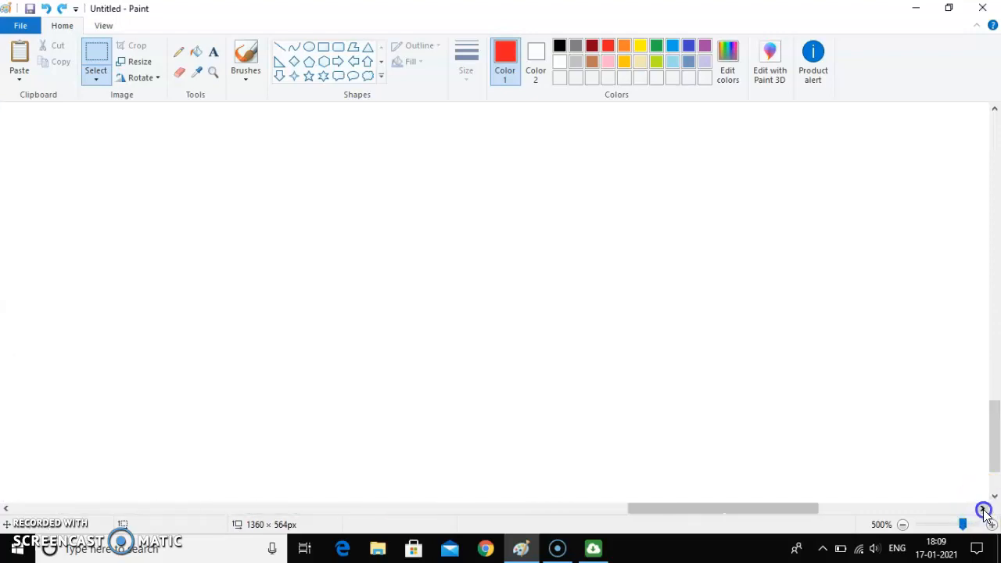
{"action": "left_click", "coordinate": [983, 510]}
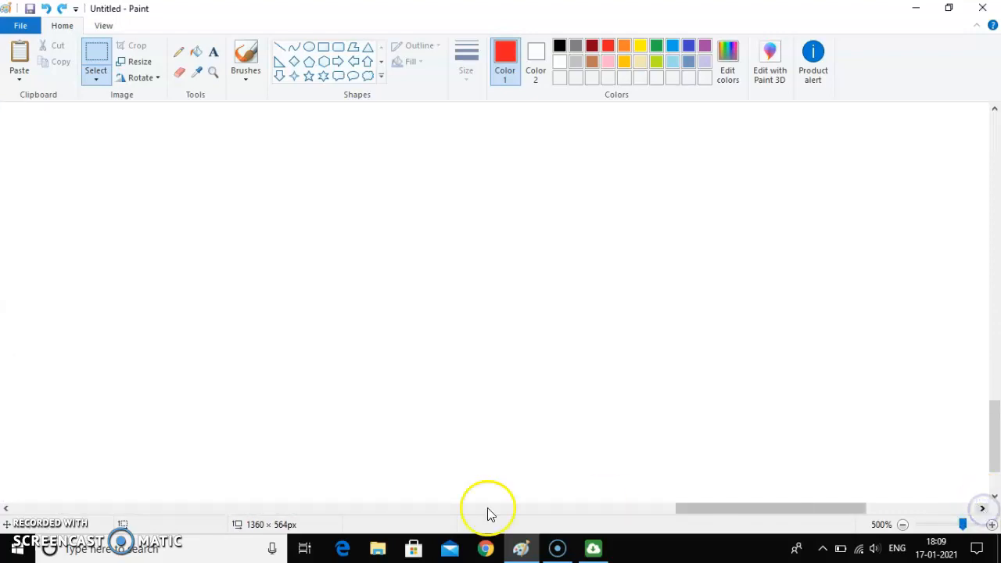
Scroll the magnified canvas back to its left edge
{"action": "left_click", "coordinate": [5, 509]}
{"action": "left_click", "coordinate": [5, 509]}
{"action": "left_click", "coordinate": [5, 509]}
{"action": "left_click", "coordinate": [6, 509]}
{"action": "left_click", "coordinate": [6, 509]}
{"action": "left_click", "coordinate": [5, 509]}
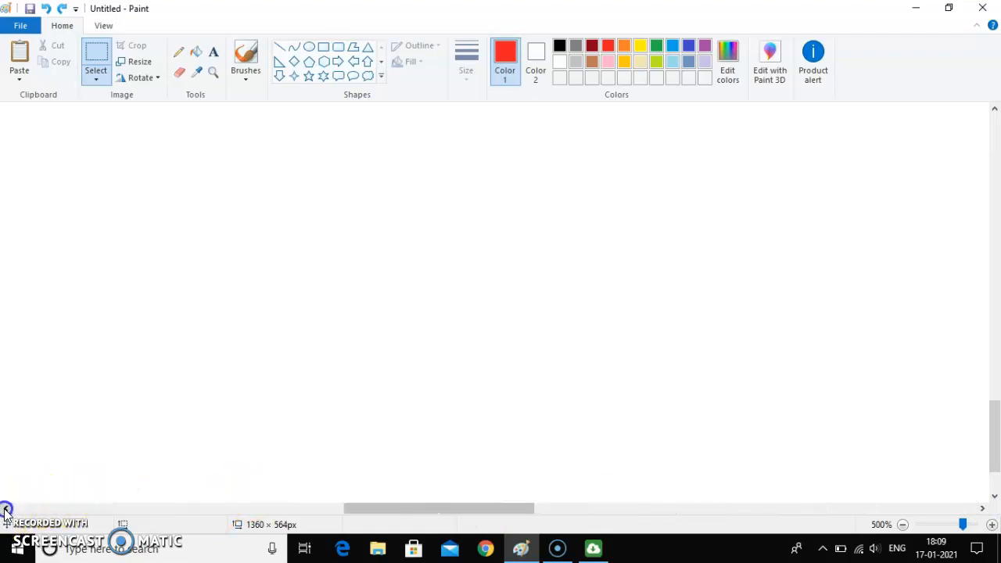
{"action": "left_click", "coordinate": [5, 509]}
{"action": "left_click", "coordinate": [6, 509]}
{"action": "left_click", "coordinate": [5, 509]}
{"action": "left_click", "coordinate": [5, 510]}
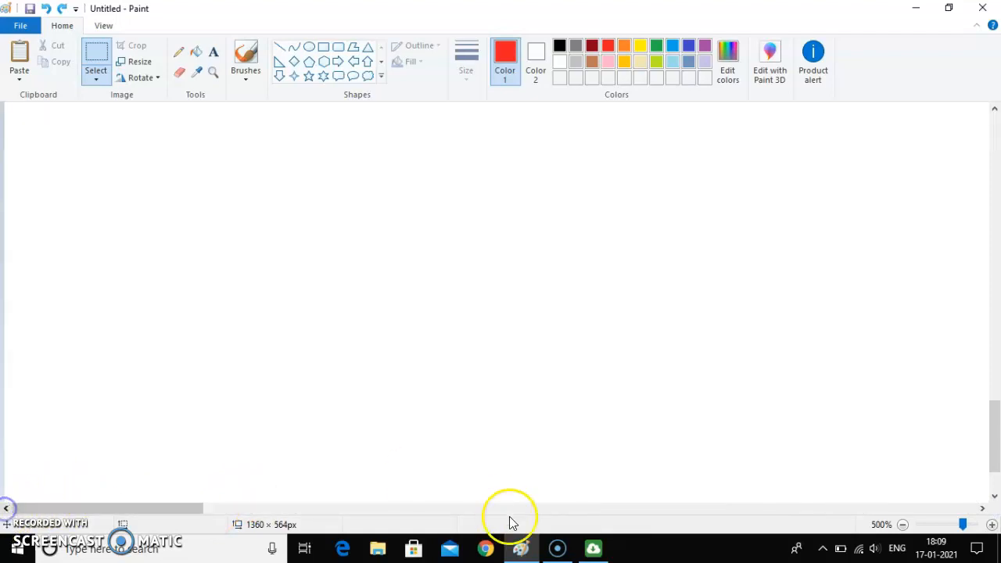
Zoom the canvas view out to 50% to see the whole picture, and restore it to 100%
{"action": "left_click", "coordinate": [902, 525]}
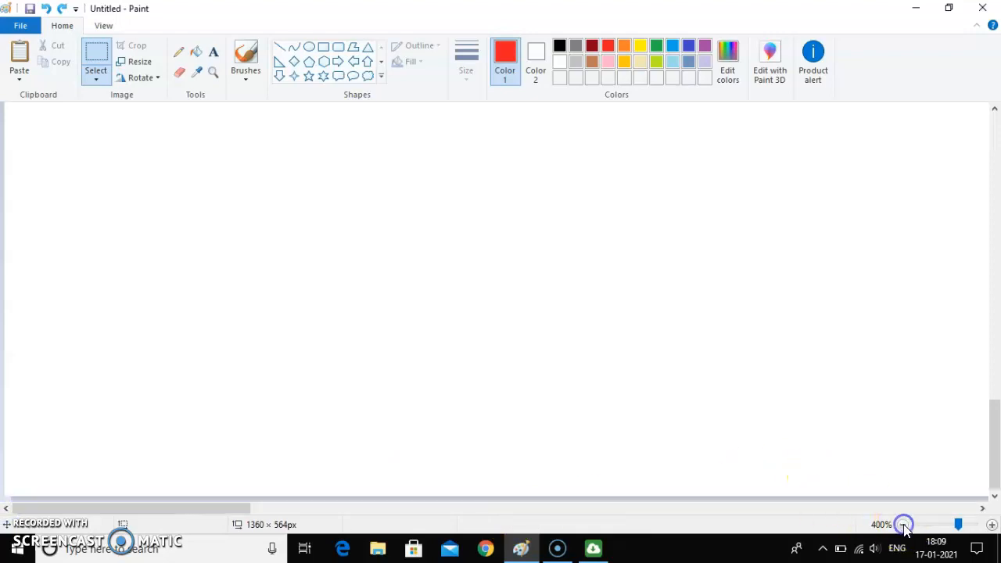
{"action": "left_click", "coordinate": [902, 525]}
{"action": "left_click", "coordinate": [902, 525]}
{"action": "left_click", "coordinate": [902, 524]}
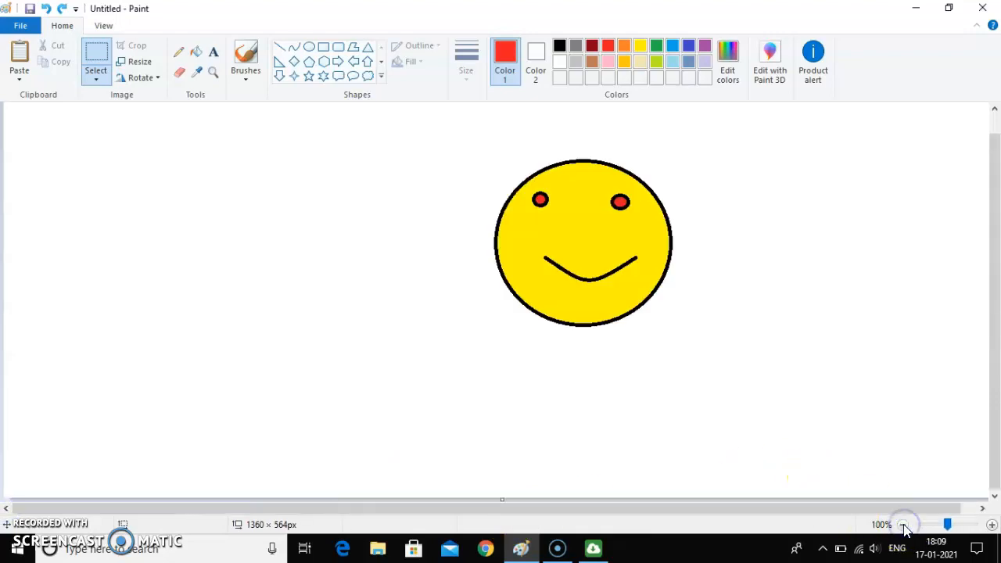
{"action": "left_click", "coordinate": [902, 524]}
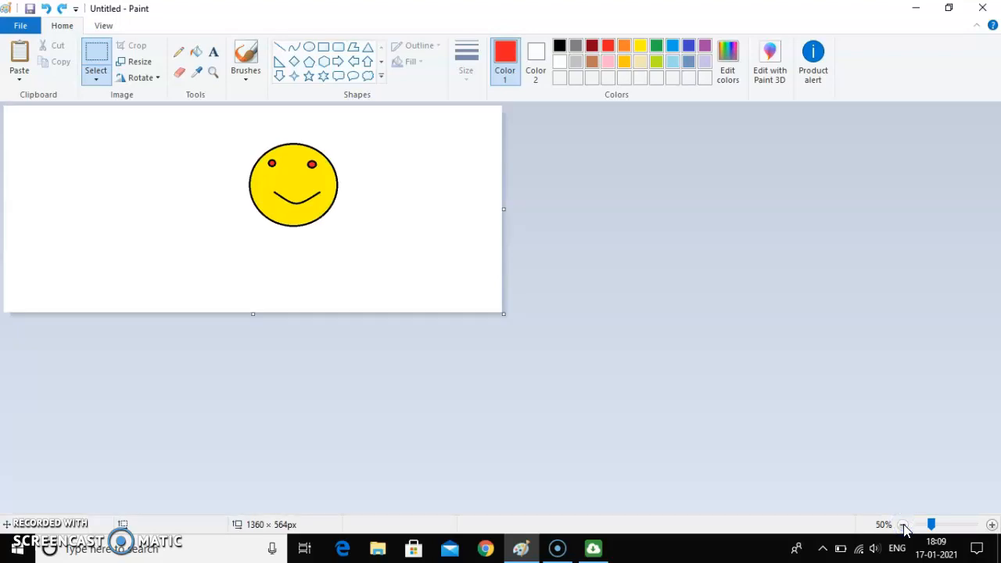
{"action": "left_click", "coordinate": [992, 525]}
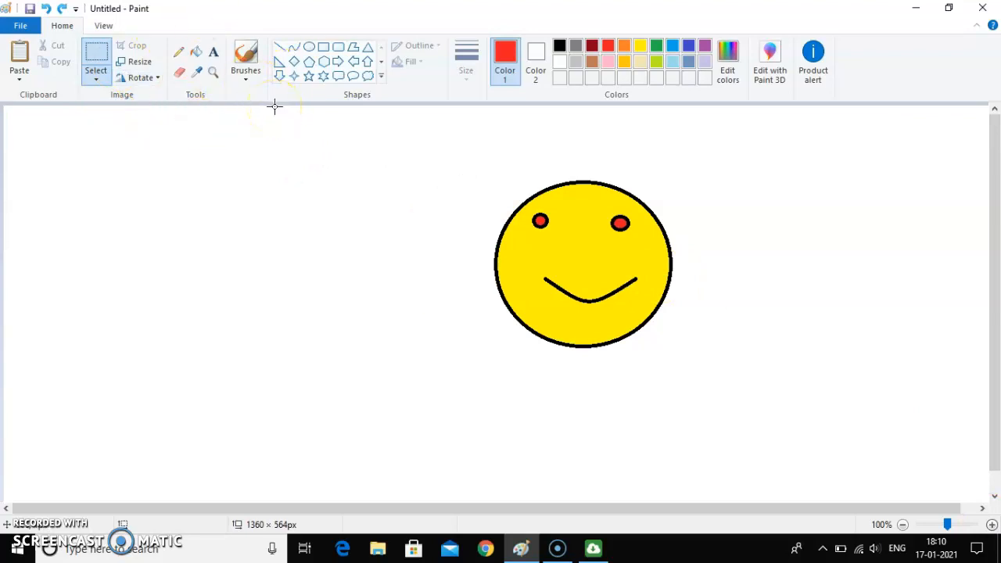
Zoom in on the smiley face with the Magnifier until the canvas view reaches 500%
{"action": "left_click", "coordinate": [217, 71]}
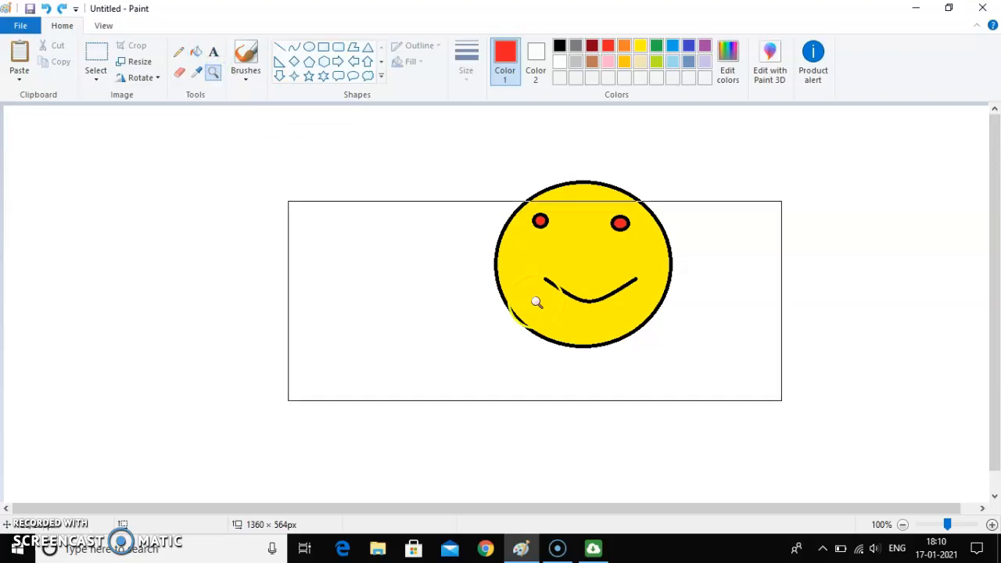
{"action": "left_click", "coordinate": [607, 275]}
{"action": "left_click", "coordinate": [609, 276]}
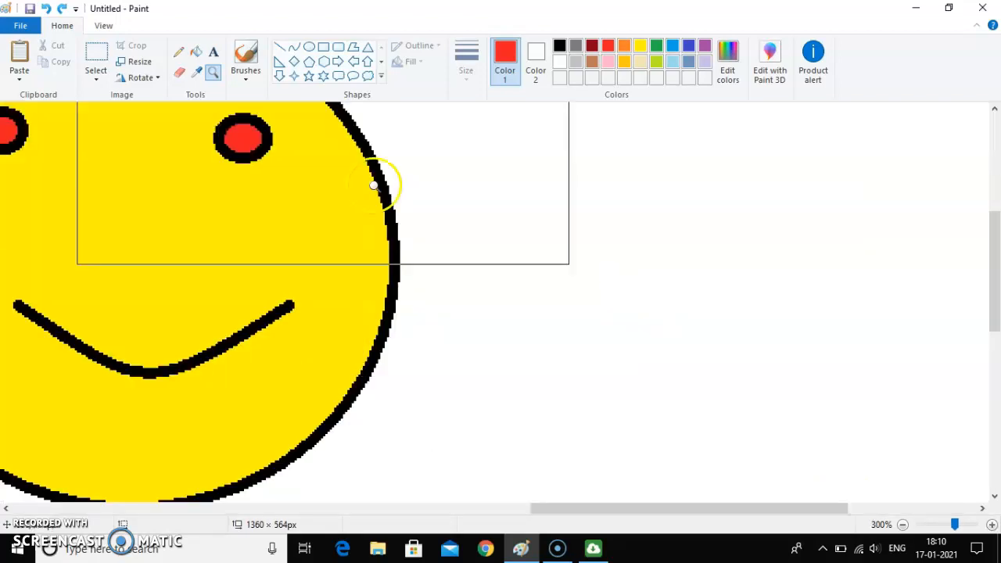
{"action": "left_click", "coordinate": [240, 204]}
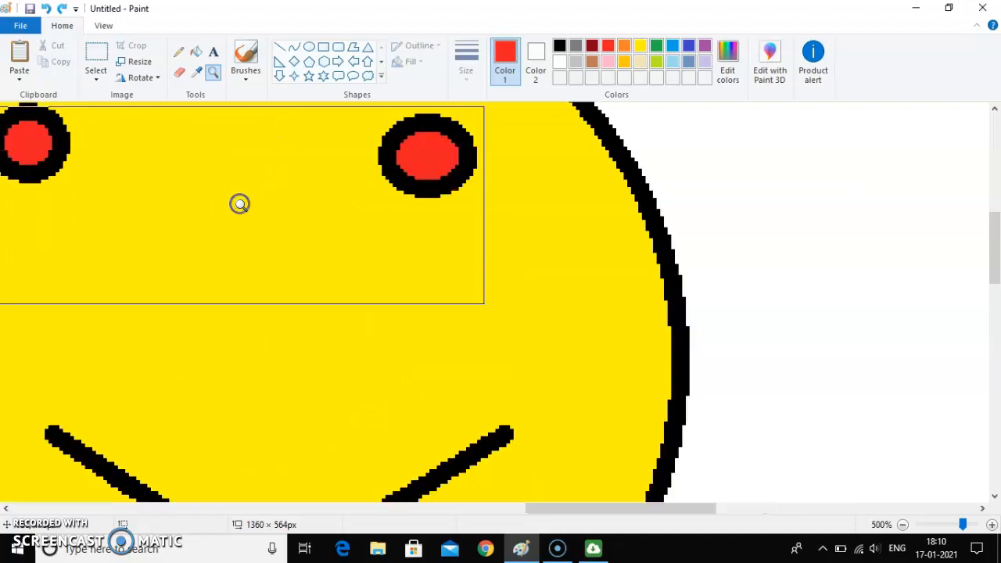
{"action": "left_click", "coordinate": [250, 139]}
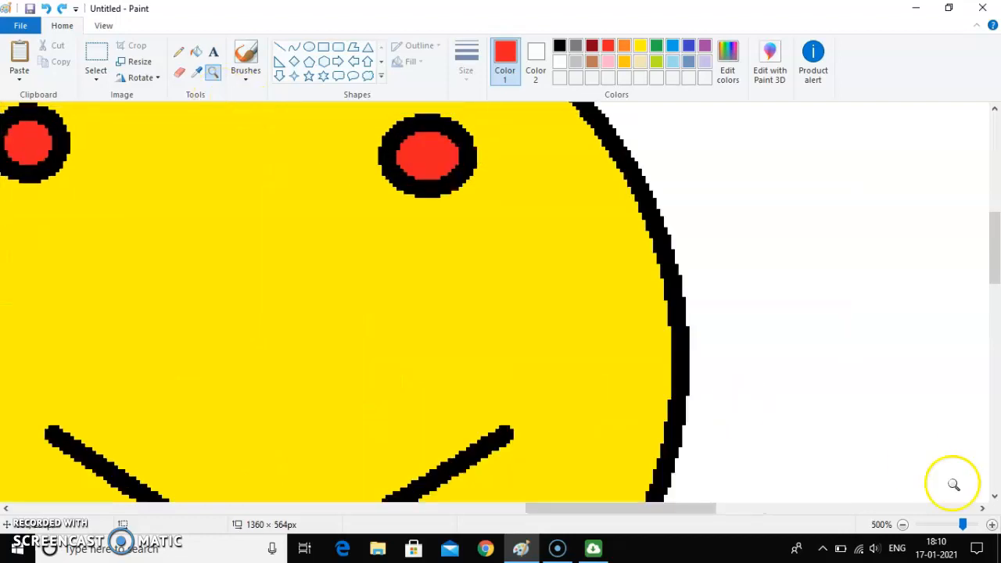
Reduce the canvas view from its magnified level to 100% in 100% increments
{"action": "left_click", "coordinate": [904, 527]}
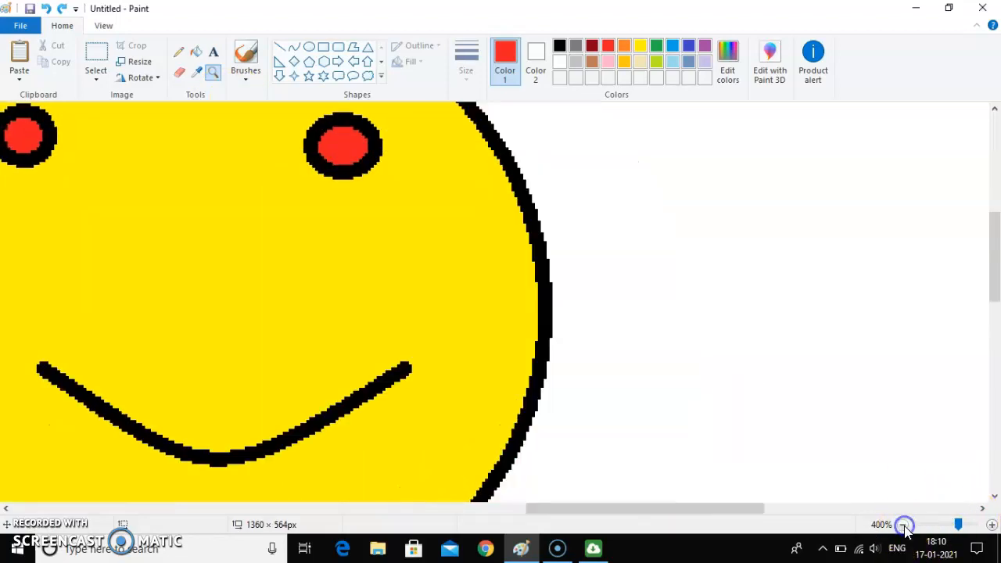
{"action": "left_click", "coordinate": [904, 527]}
{"action": "left_click", "coordinate": [904, 527]}
{"action": "left_click", "coordinate": [904, 528]}
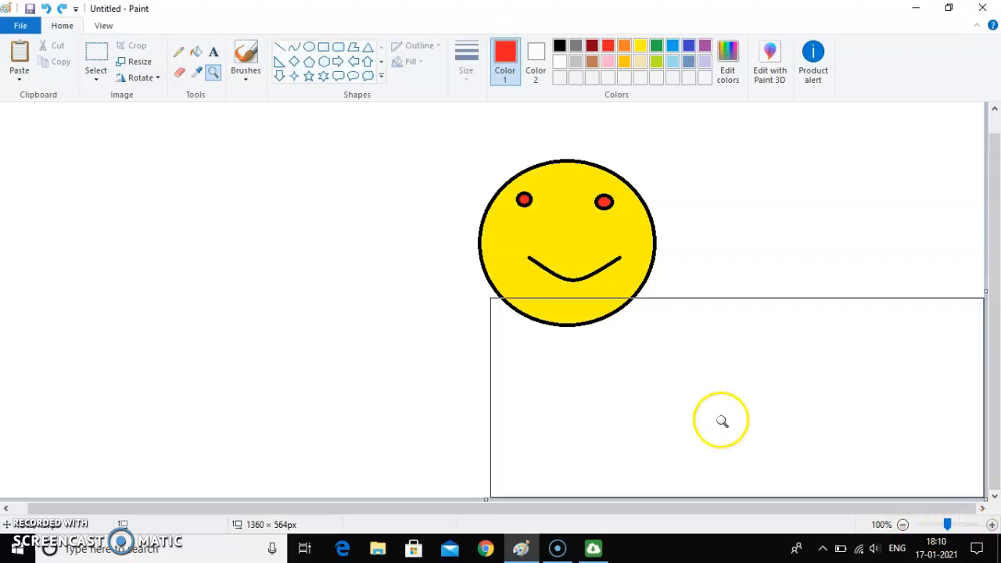
Start a text box with the Text tool in the blank canvas area left of the smiley face
{"action": "left_click", "coordinate": [211, 54]}
{"action": "left_click", "coordinate": [210, 250]}
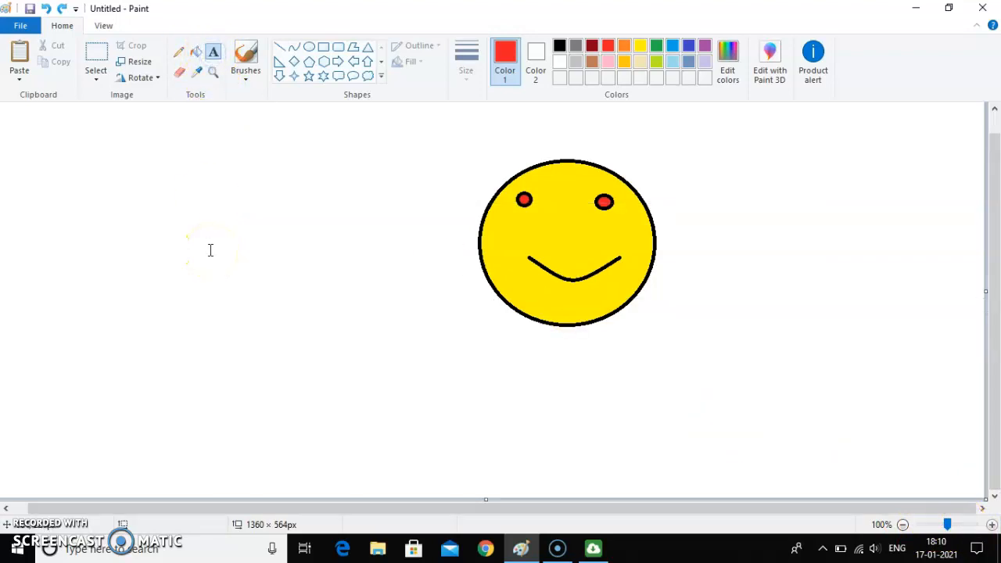